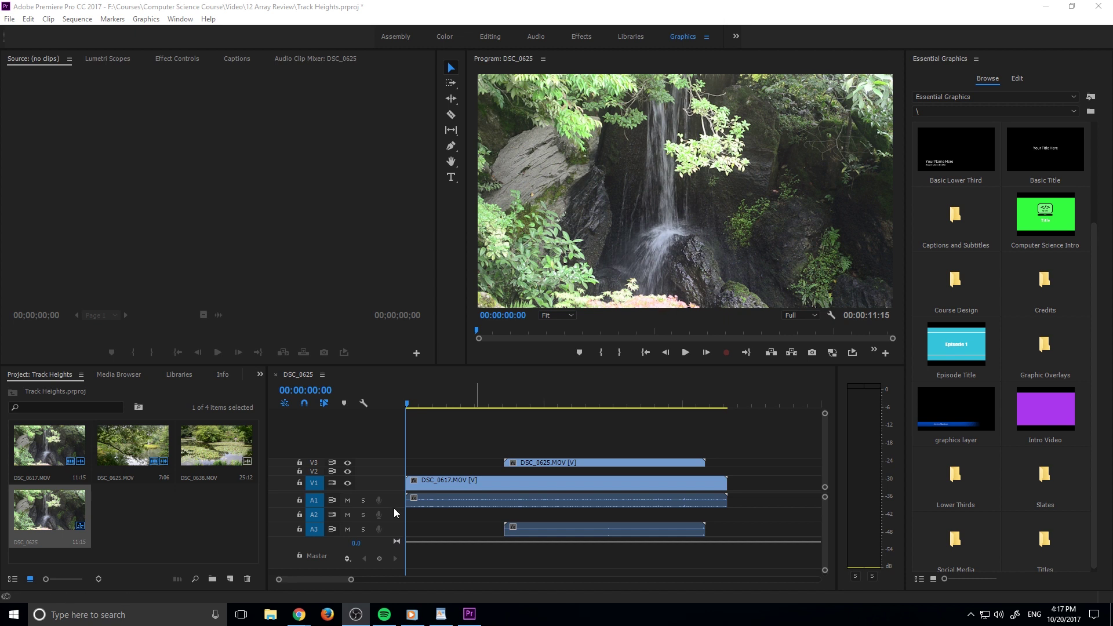
Step: Expand and collapse all timeline tracks with Shift+= and Shift+-, ending at short height
{"action": "left_click", "coordinate": [435, 520]}
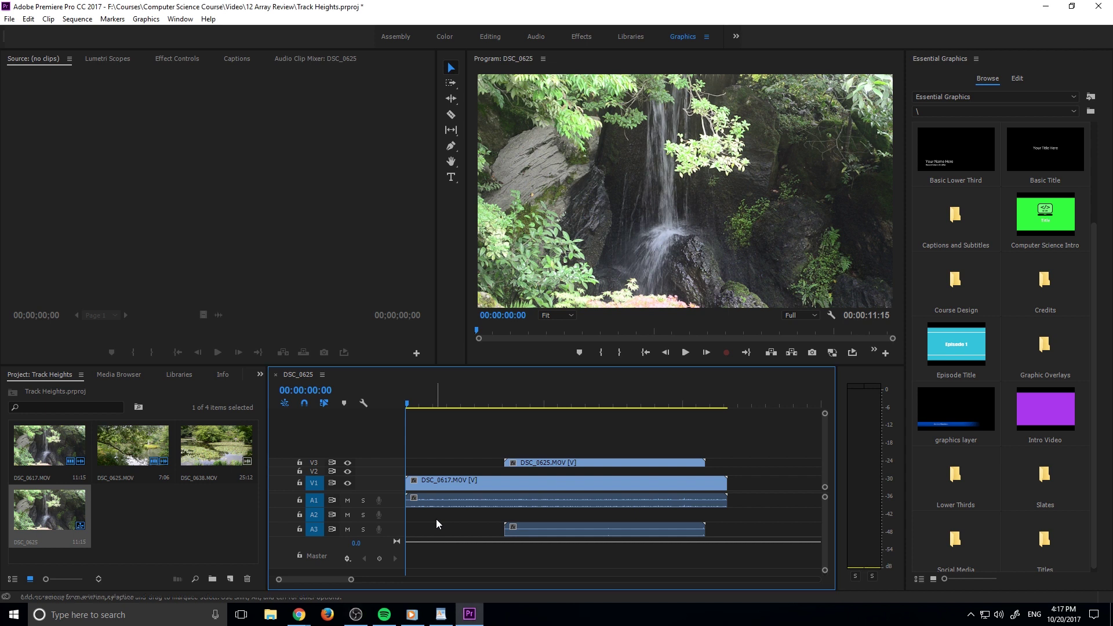
{"action": "key", "text": "shift+="}
{"action": "key", "text": "shift+-"}
{"action": "key", "text": "shift+="}
{"action": "key", "text": "shift+-"}
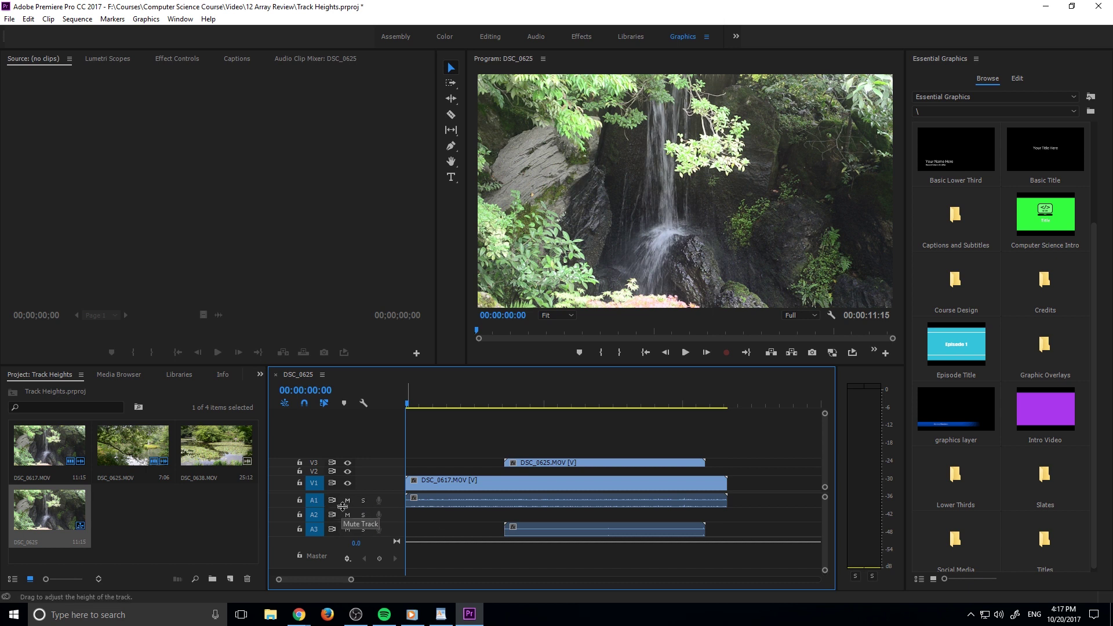
Step: Drag A1's lower edge up and down, leaving A1 slightly taller than the other audio tracks
{"action": "left_click_drag", "start_coordinate": [343, 506], "coordinate": [350, 559]}
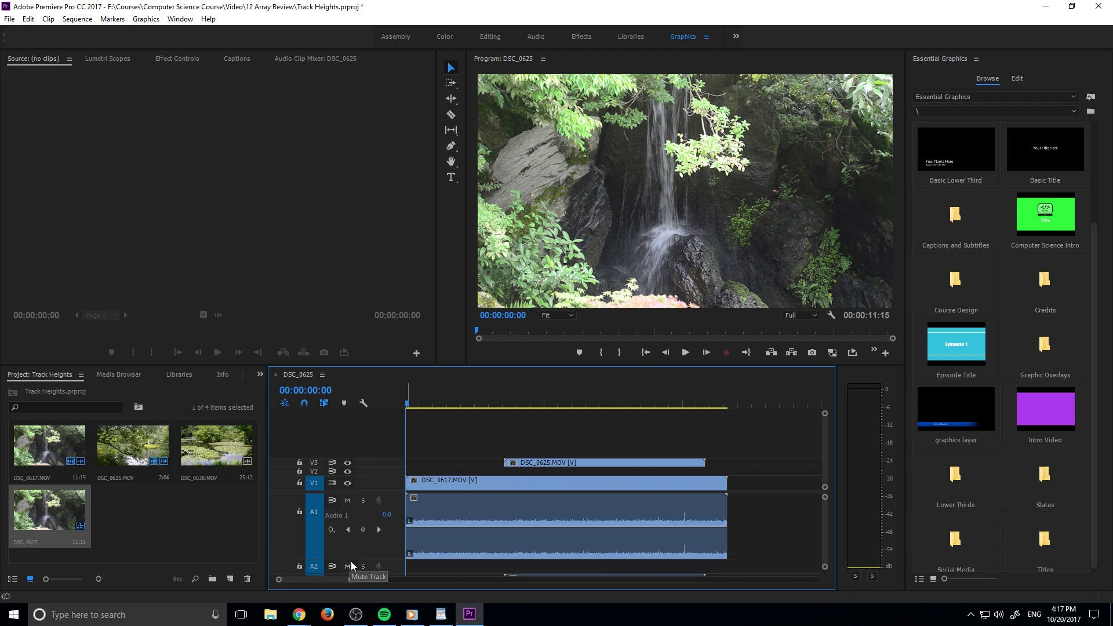
{"action": "left_click_drag", "start_coordinate": [361, 560], "coordinate": [357, 513]}
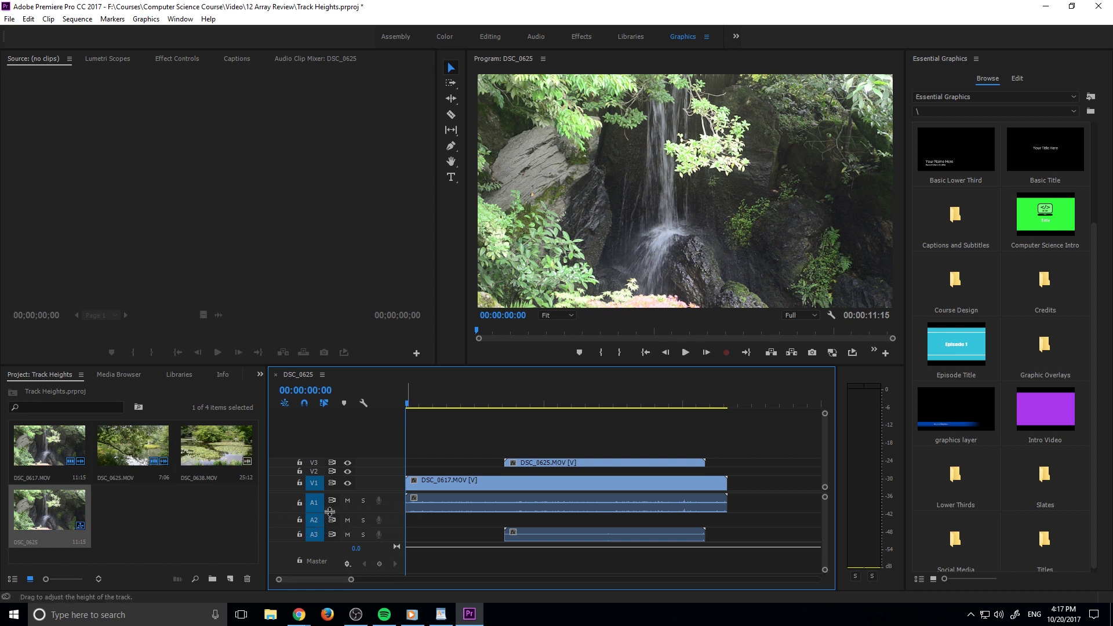
{"action": "mouse_move", "coordinate": [329, 511]}
{"action": "left_mouse_down"}
{"action": "mouse_move", "coordinate": [335, 528]}
{"action": "mouse_move", "coordinate": [335, 507]}
{"action": "left_mouse_up"}
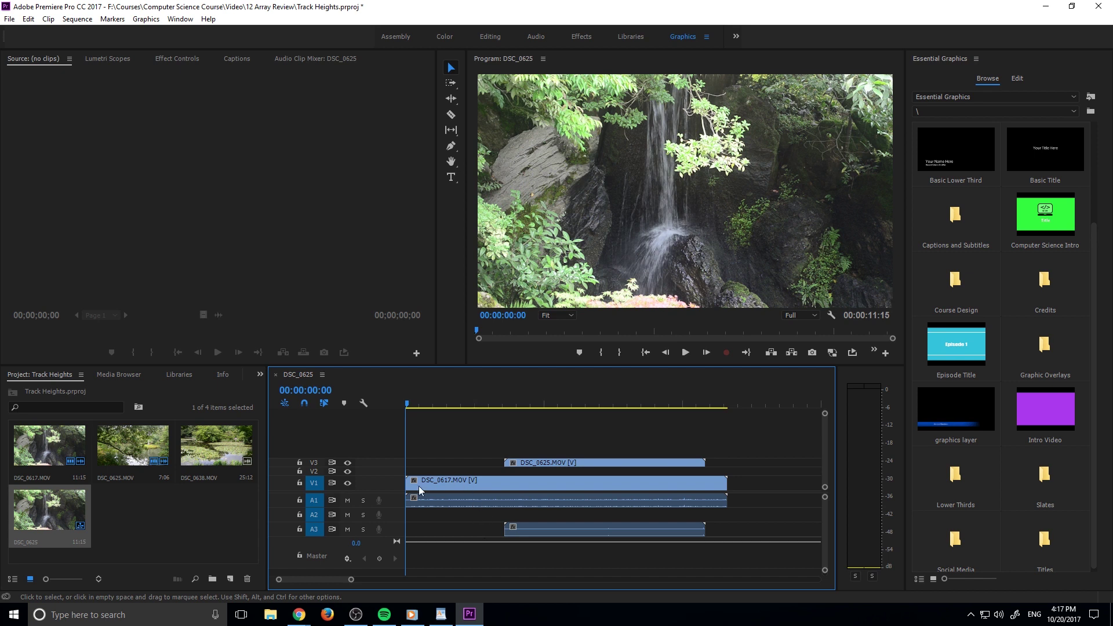
{"action": "left_click", "coordinate": [314, 502]}
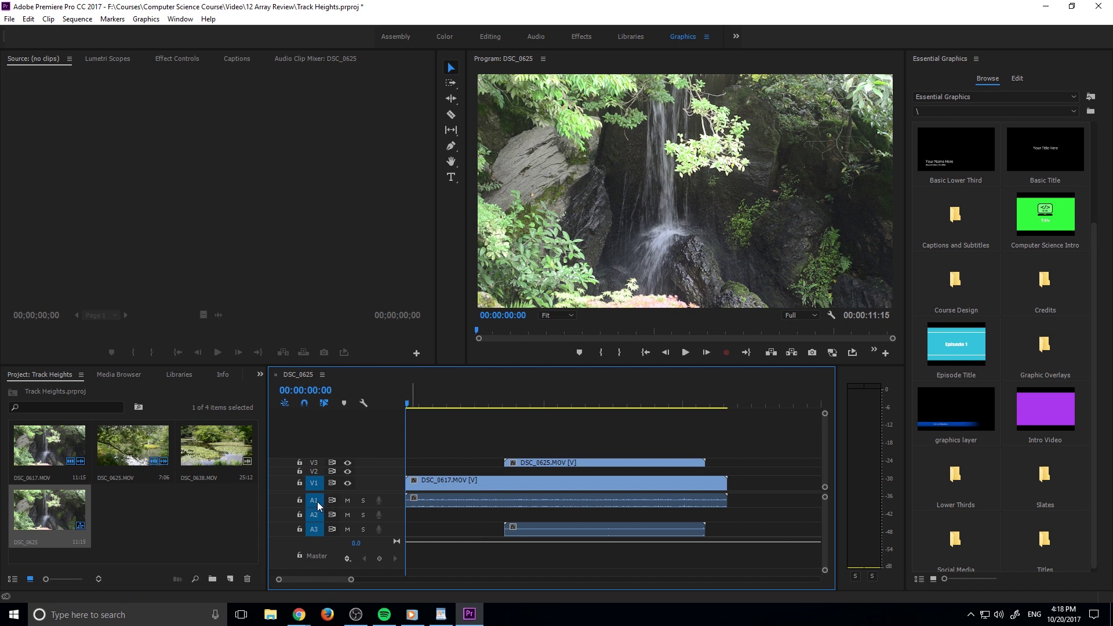
{"action": "left_click_drag", "start_coordinate": [315, 507], "coordinate": [313, 514]}
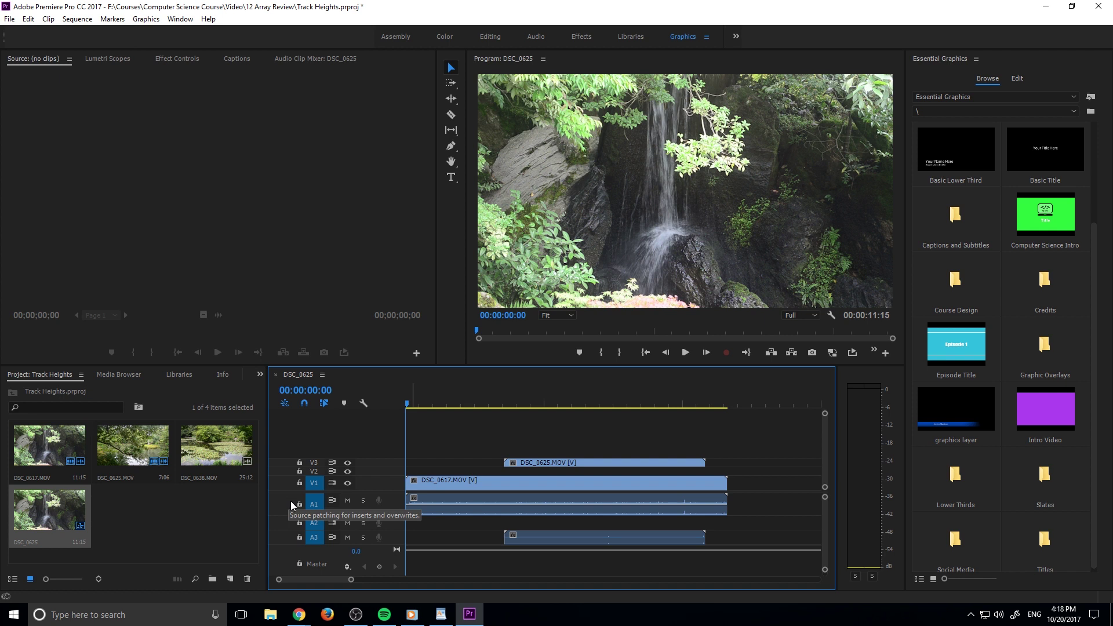
Step: Alt+scroll over the A1 and A2 headers to grow and shrink them, leaving A1 moderately taller
{"action": "scroll", "coordinate": [290, 502], "scroll_direction": "up", "scroll_amount": 2, "text": "alt"}
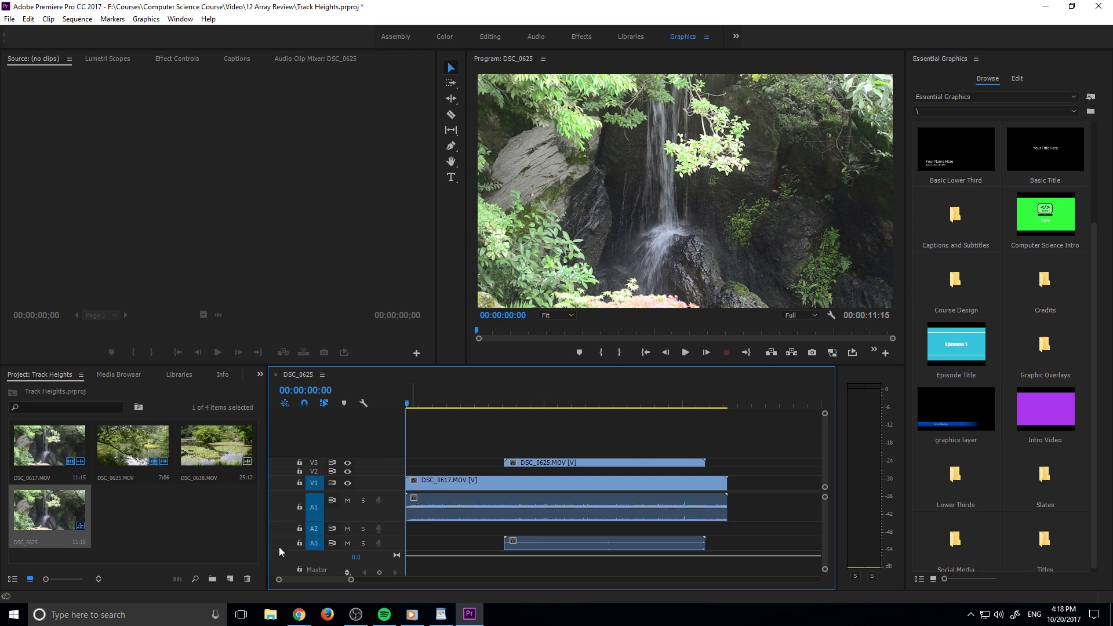
{"action": "scroll", "coordinate": [398, 515], "scroll_direction": "up", "scroll_amount": 1, "text": "alt"}
{"action": "scroll", "coordinate": [397, 515], "scroll_direction": "down", "scroll_amount": 1, "text": "alt"}
{"action": "scroll", "coordinate": [389, 504], "scroll_direction": "down", "scroll_amount": 1, "text": "alt"}
{"action": "scroll", "coordinate": [359, 508], "scroll_direction": "up", "scroll_amount": 1, "text": "alt"}
{"action": "scroll", "coordinate": [333, 510], "scroll_direction": "up", "scroll_amount": 2, "text": "alt"}
{"action": "scroll", "coordinate": [336, 508], "scroll_direction": "down", "scroll_amount": 1, "text": "alt"}
{"action": "scroll", "coordinate": [327, 508], "scroll_direction": "down", "scroll_amount": 2, "text": "alt"}
{"action": "scroll", "coordinate": [319, 506], "scroll_direction": "up", "scroll_amount": 1, "text": "alt"}
{"action": "scroll", "coordinate": [307, 504], "scroll_direction": "down", "scroll_amount": 1, "text": "alt"}
{"action": "scroll", "coordinate": [307, 503], "scroll_direction": "up", "scroll_amount": 1, "text": "alt"}
{"action": "scroll", "coordinate": [373, 493], "scroll_direction": "down", "scroll_amount": 3}
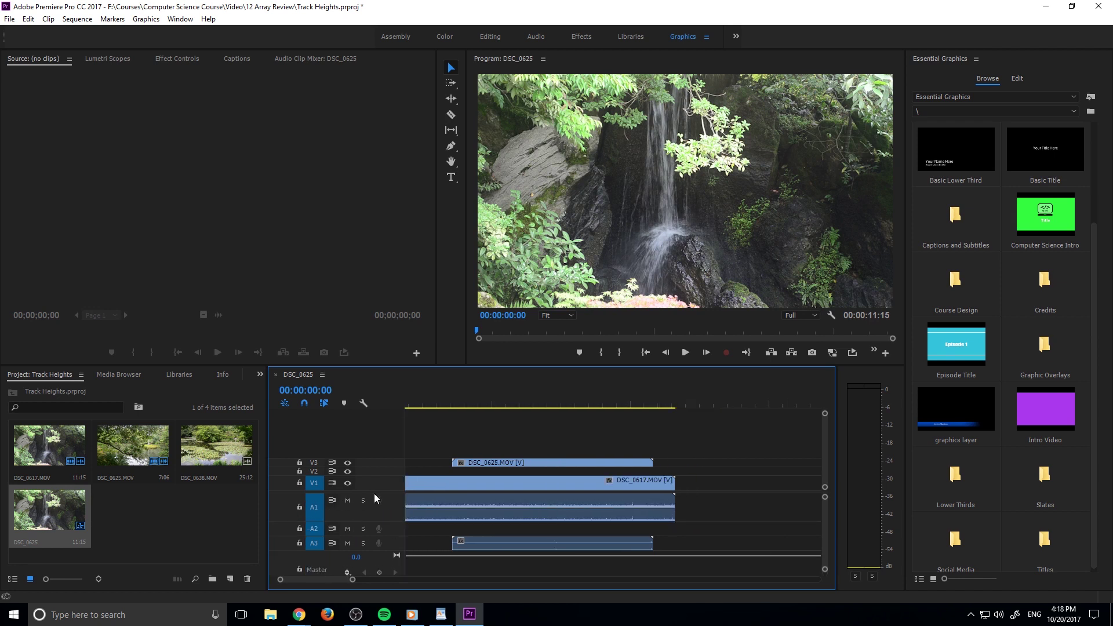
{"action": "scroll", "coordinate": [379, 495], "scroll_direction": "up", "scroll_amount": 2, "text": "alt"}
{"action": "scroll", "coordinate": [379, 496], "scroll_direction": "down", "scroll_amount": 1, "text": "alt"}
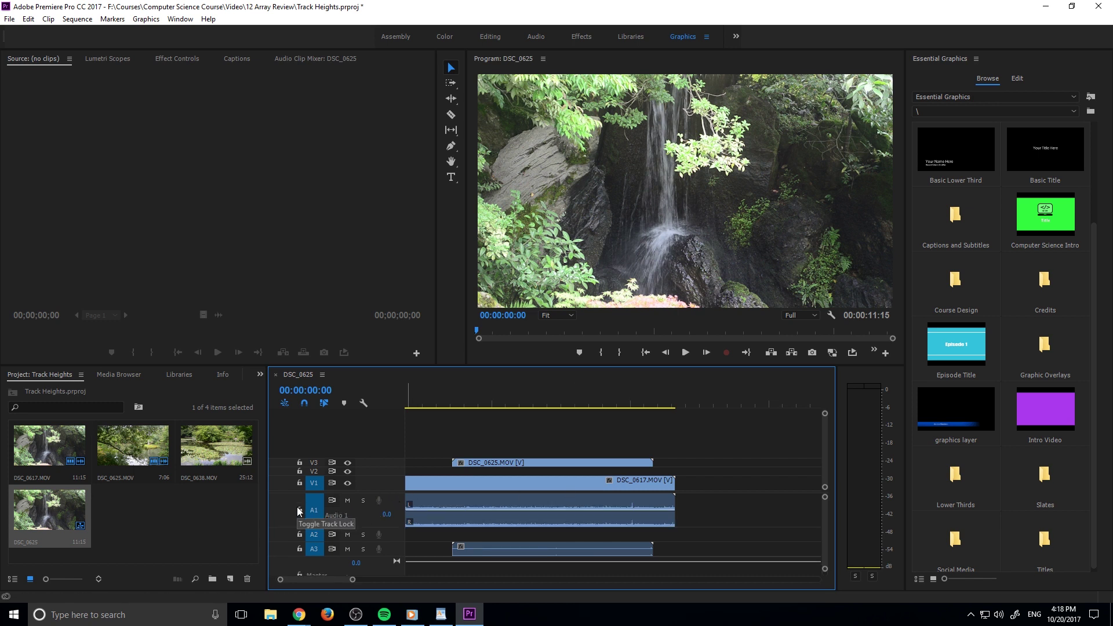
{"action": "scroll", "coordinate": [286, 507], "scroll_direction": "up", "scroll_amount": 5, "text": "alt"}
{"action": "scroll", "coordinate": [288, 516], "scroll_direction": "down", "scroll_amount": 6, "text": "alt"}
{"action": "scroll", "coordinate": [287, 507], "scroll_direction": "up", "scroll_amount": 3, "text": "alt"}
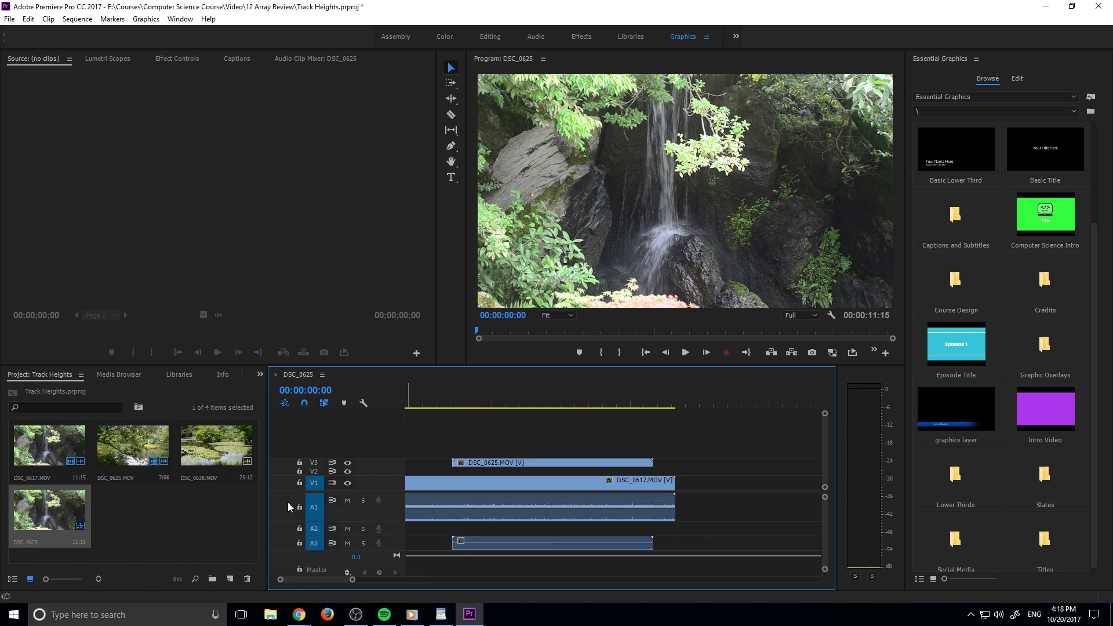
{"action": "scroll", "coordinate": [289, 510], "scroll_direction": "up", "scroll_amount": 2, "text": "alt"}
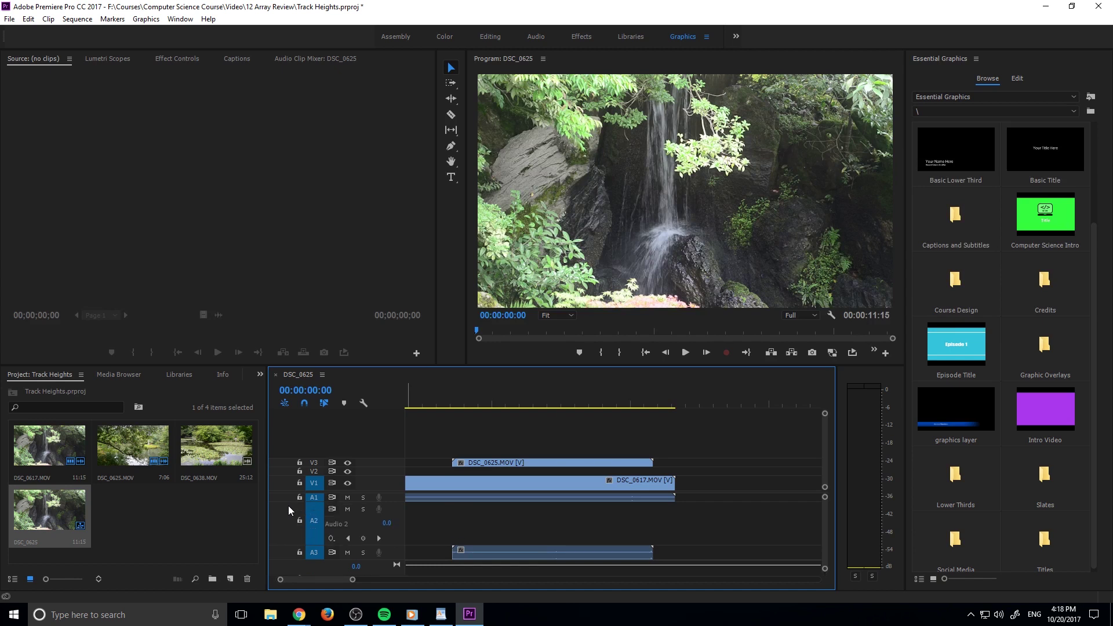
{"action": "scroll", "coordinate": [288, 502], "scroll_direction": "up", "scroll_amount": 4, "text": "alt"}
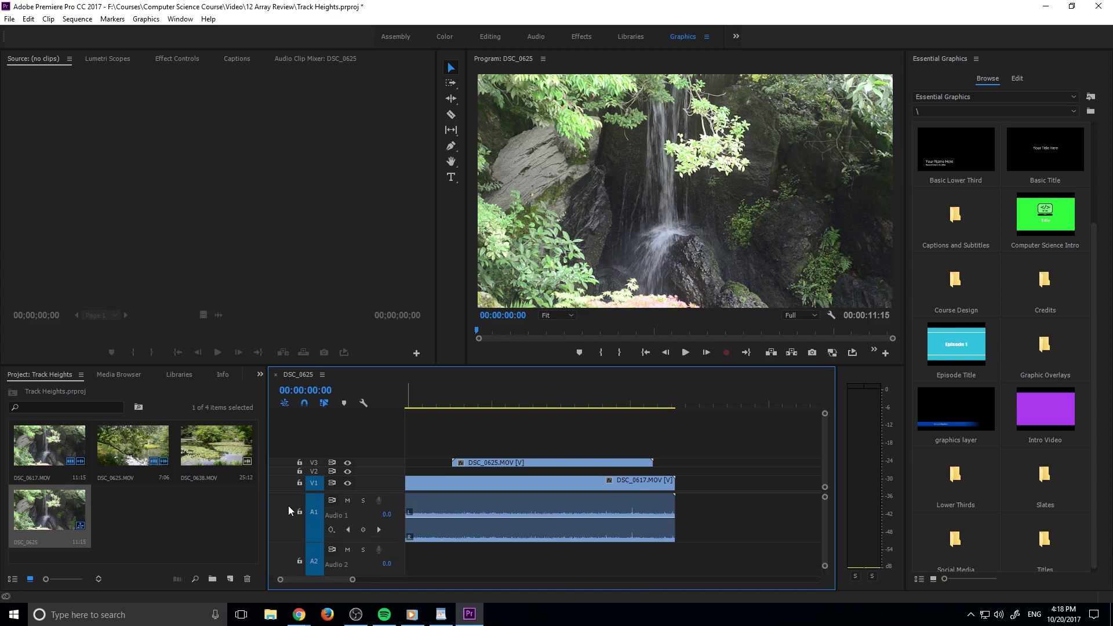
{"action": "scroll", "coordinate": [287, 505], "scroll_direction": "up", "scroll_amount": 3, "text": "alt"}
{"action": "scroll", "coordinate": [287, 506], "scroll_direction": "down", "scroll_amount": 4, "text": "alt"}
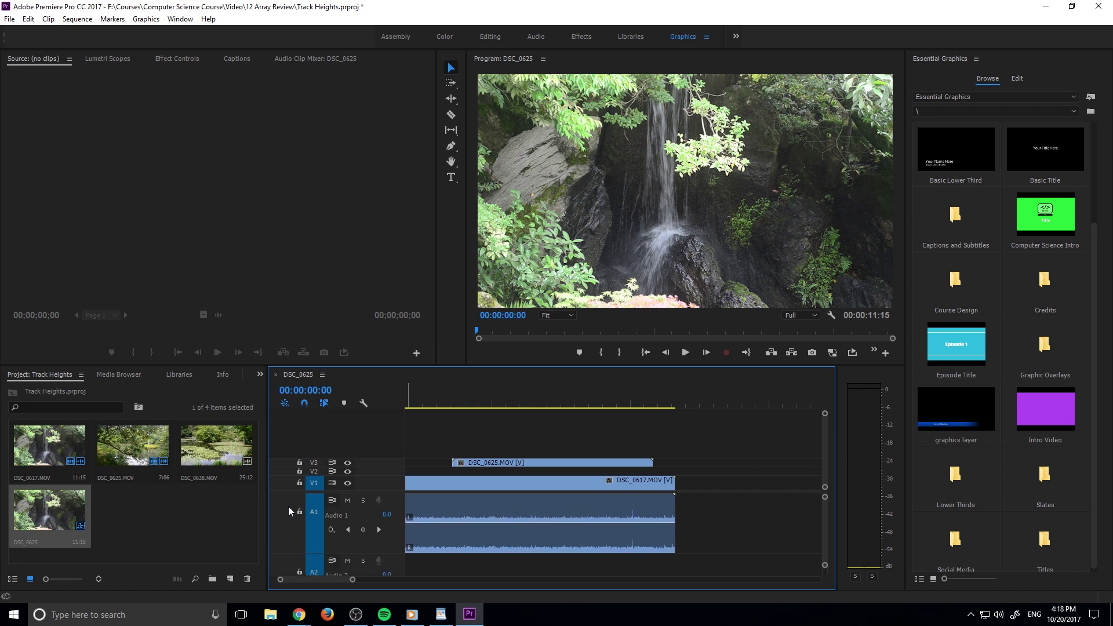
{"action": "scroll", "coordinate": [288, 507], "scroll_direction": "down", "scroll_amount": 5, "text": "alt"}
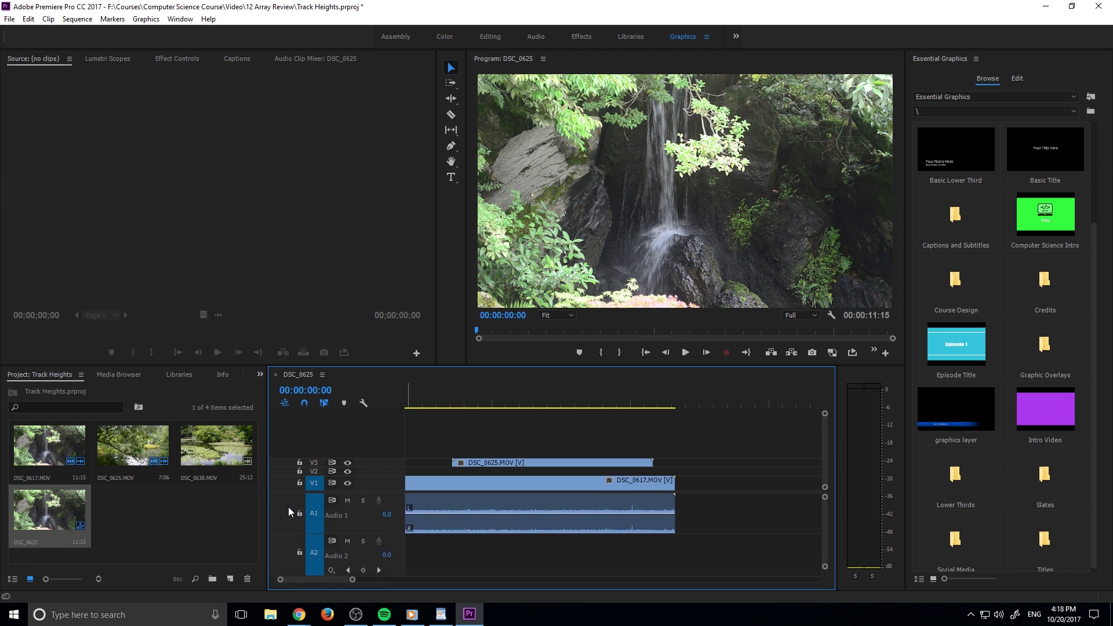
{"action": "scroll", "coordinate": [288, 507], "scroll_direction": "down", "scroll_amount": 4, "text": "alt"}
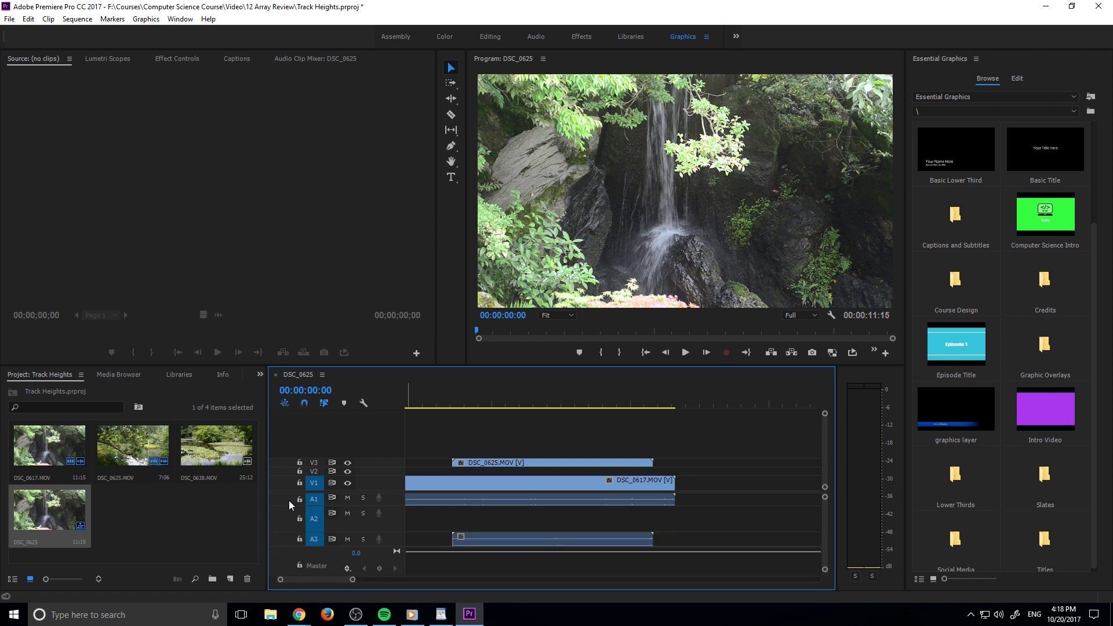
{"action": "scroll", "coordinate": [288, 499], "scroll_direction": "up", "scroll_amount": 5, "text": "alt"}
{"action": "scroll", "coordinate": [288, 507], "scroll_direction": "up", "scroll_amount": 2, "text": "alt"}
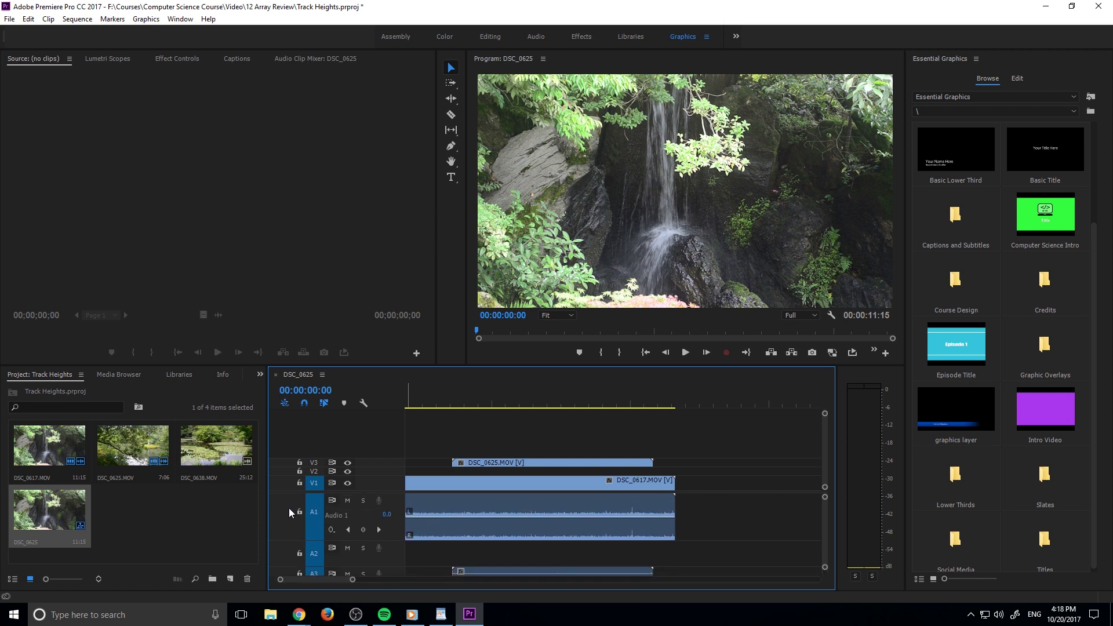
{"action": "scroll", "coordinate": [289, 508], "scroll_direction": "down", "scroll_amount": 4, "text": "alt"}
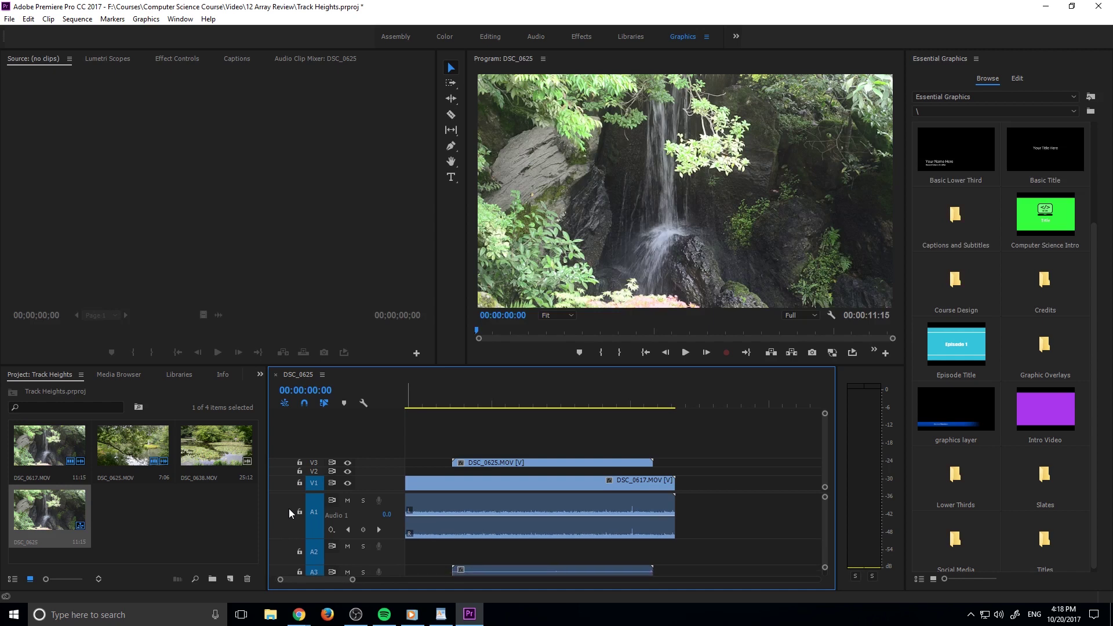
{"action": "scroll", "coordinate": [289, 509], "scroll_direction": "down", "scroll_amount": 3, "text": "alt"}
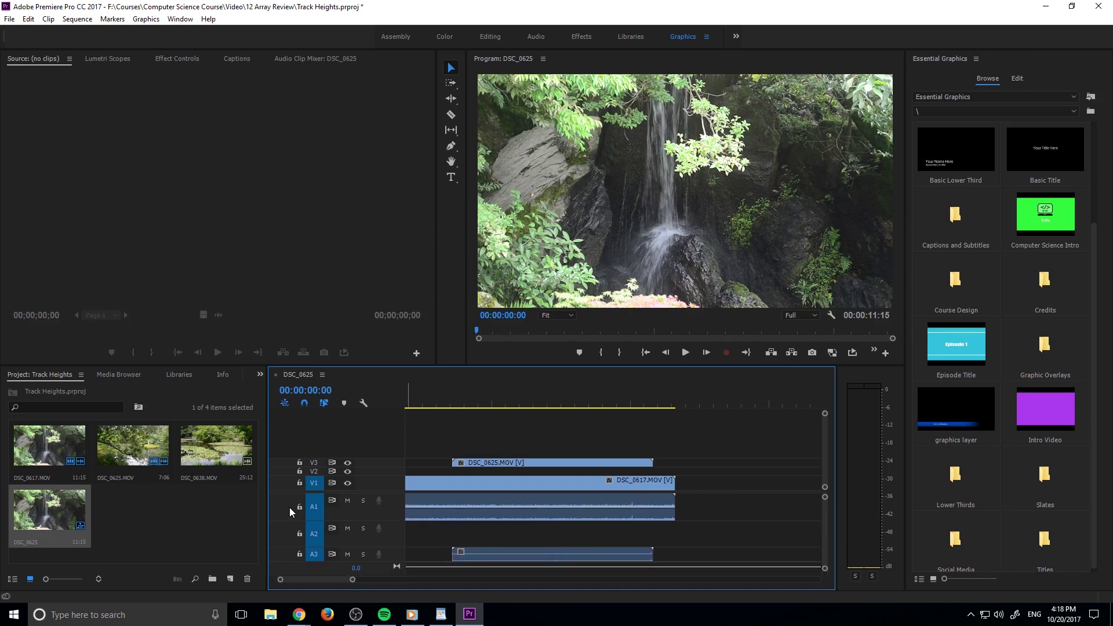
{"action": "scroll", "coordinate": [290, 507], "scroll_direction": "down", "scroll_amount": 3, "text": "alt"}
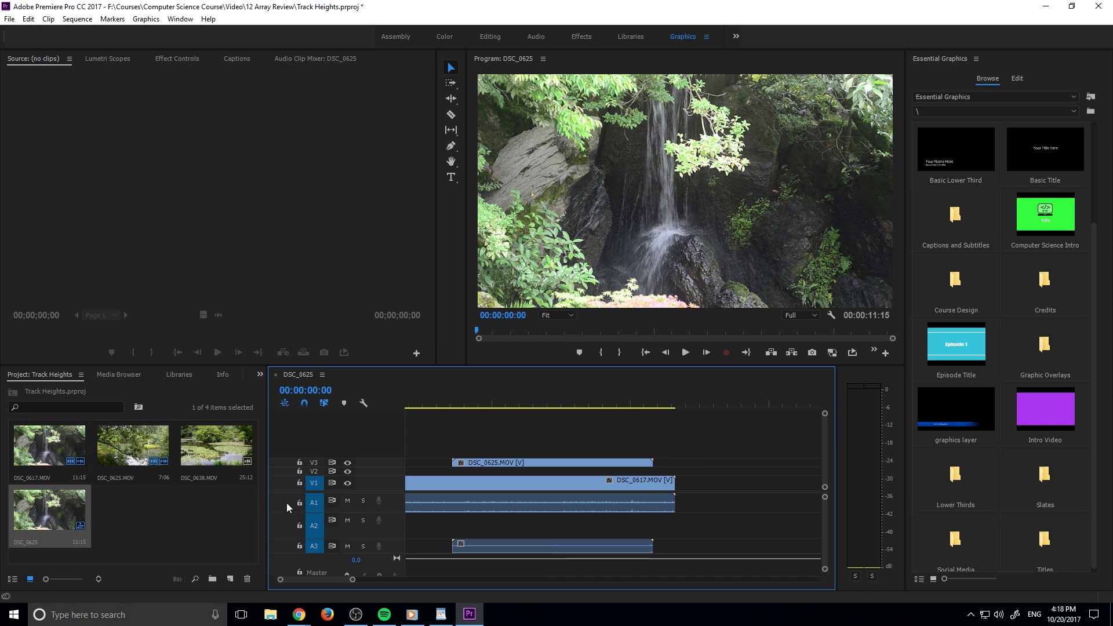
Step: Double-click the A1, A2 and A3 headers to expand and collapse each track in turn
{"action": "double_click", "coordinate": [396, 506]}
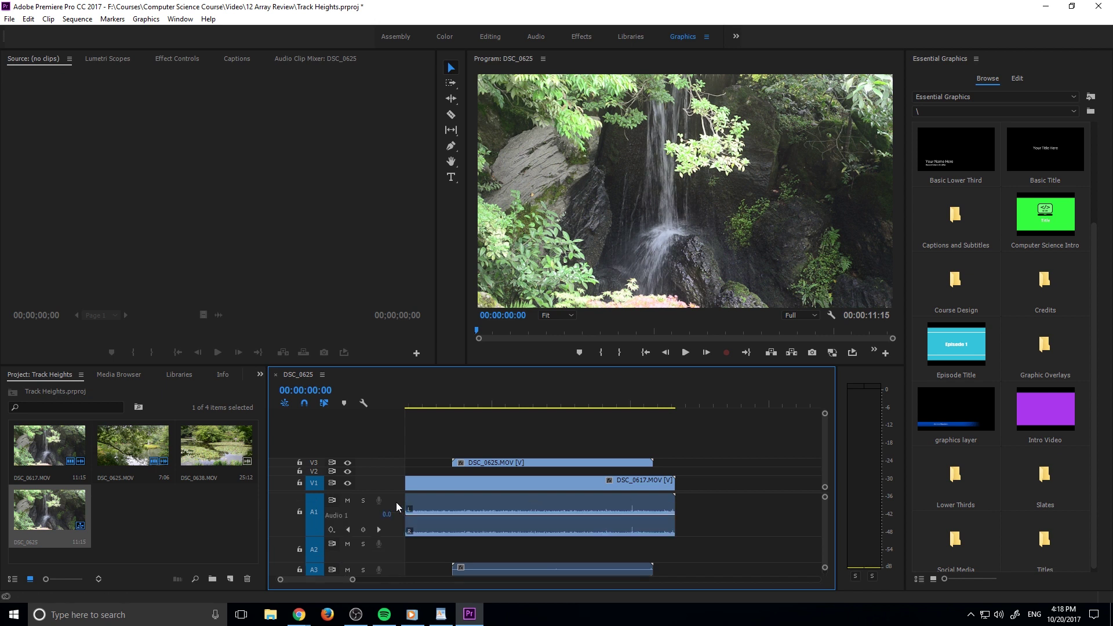
{"action": "double_click", "coordinate": [396, 503]}
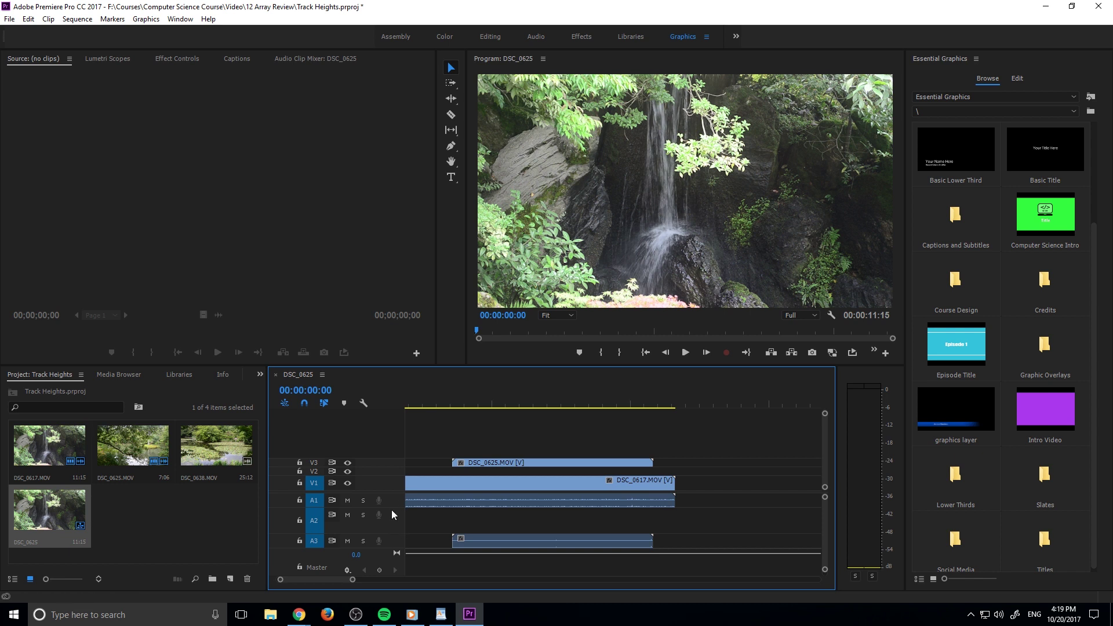
{"action": "double_click", "coordinate": [391, 502]}
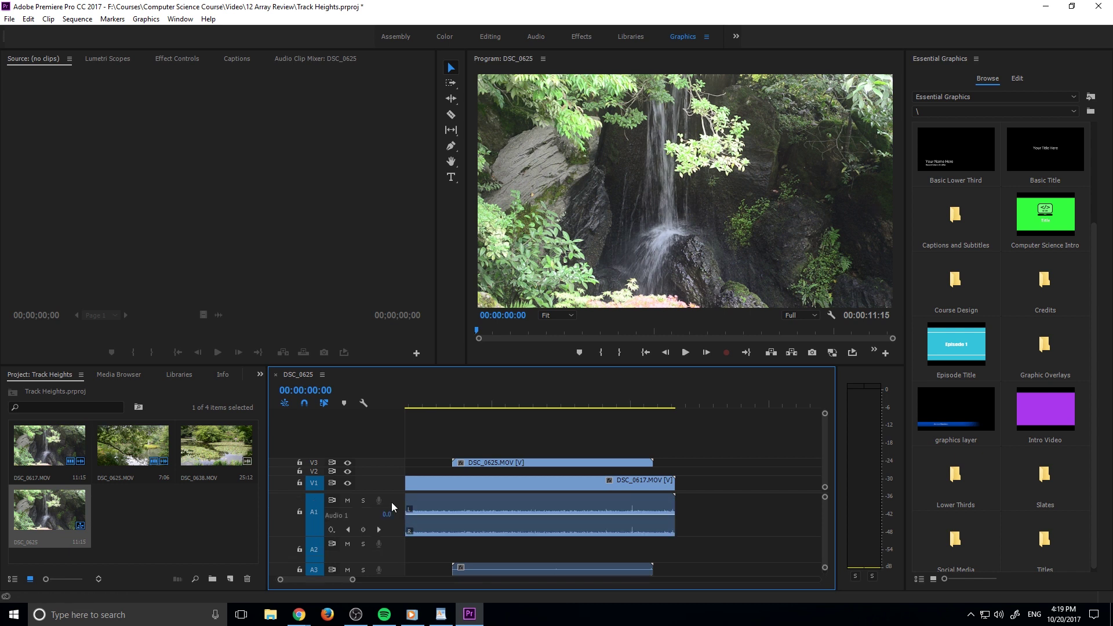
{"action": "double_click", "coordinate": [391, 502]}
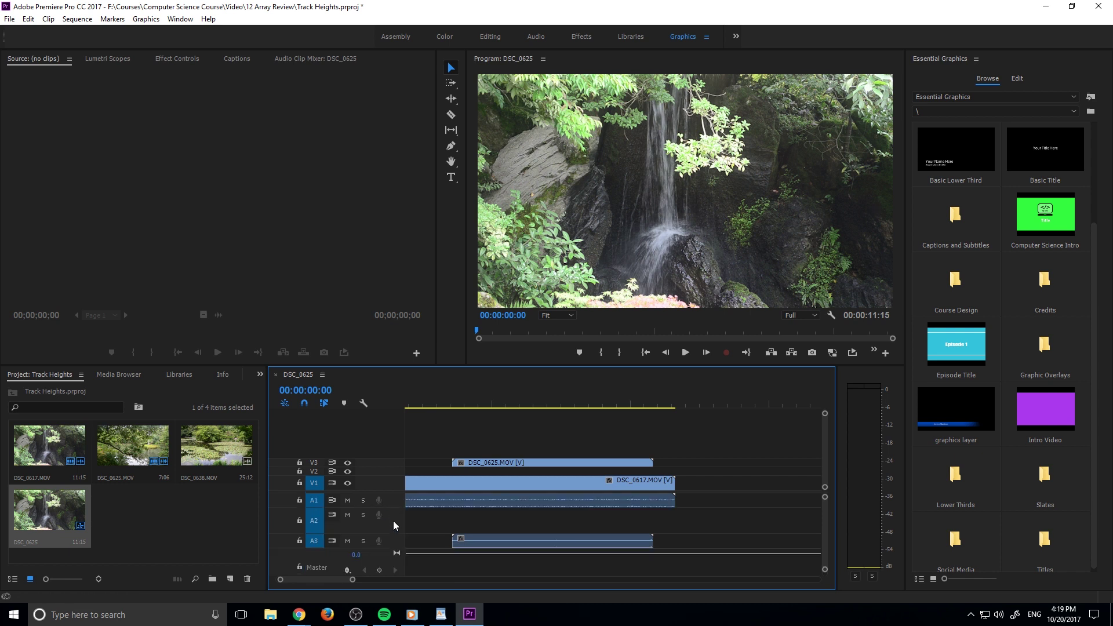
{"action": "double_click", "coordinate": [393, 521]}
{"action": "double_click", "coordinate": [393, 520]}
{"action": "double_click", "coordinate": [398, 525]}
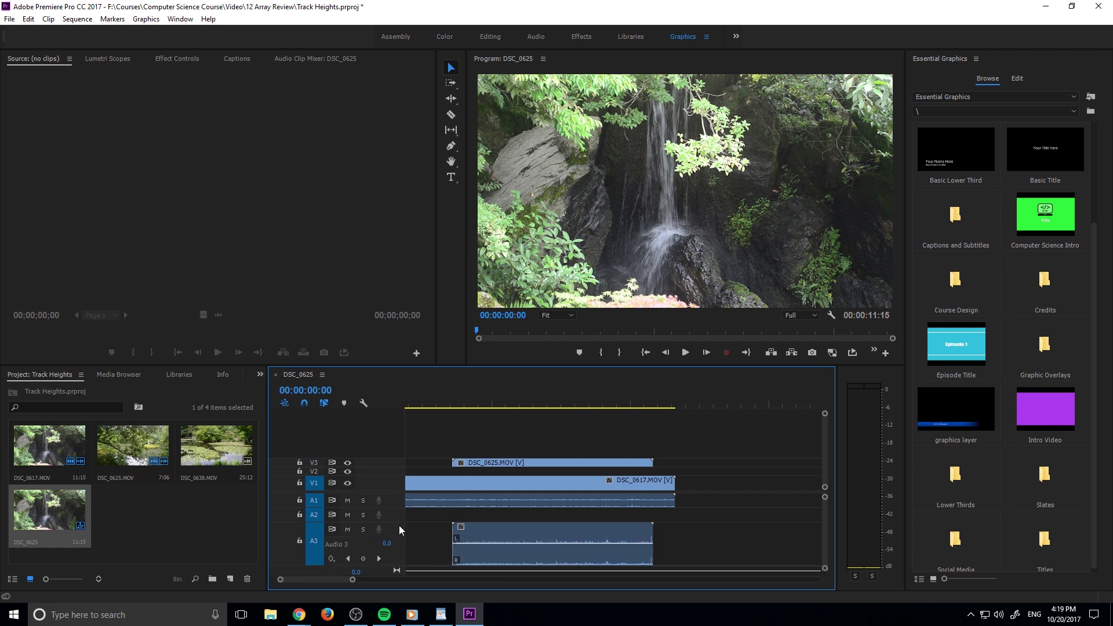
{"action": "double_click", "coordinate": [399, 525]}
{"action": "double_click", "coordinate": [399, 525]}
{"action": "double_click", "coordinate": [399, 526]}
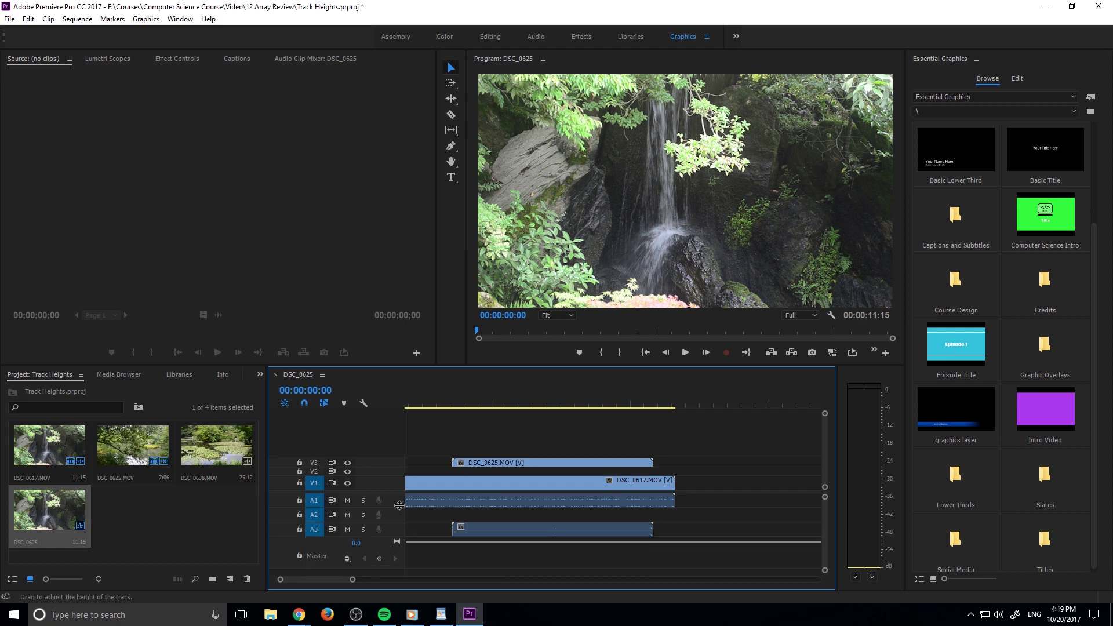
Step: Nudge A1 slightly taller, collapse A3, and expand then collapse A2 and A1
{"action": "left_click_drag", "start_coordinate": [399, 508], "coordinate": [399, 515]}
{"action": "double_click", "coordinate": [399, 540]}
{"action": "double_click", "coordinate": [401, 521]}
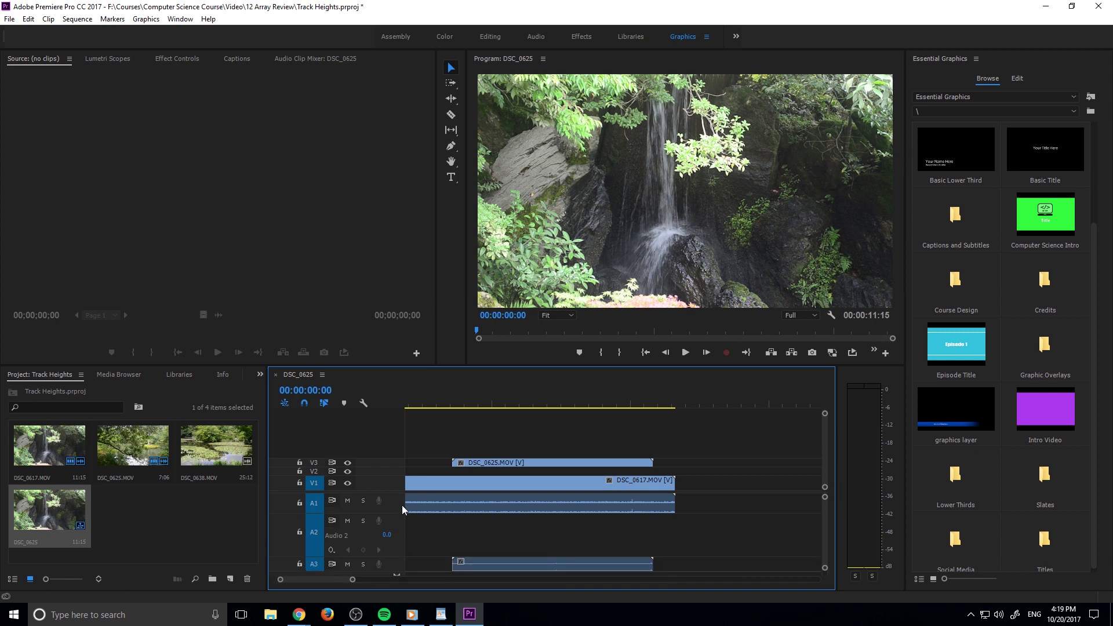
{"action": "double_click", "coordinate": [401, 505]}
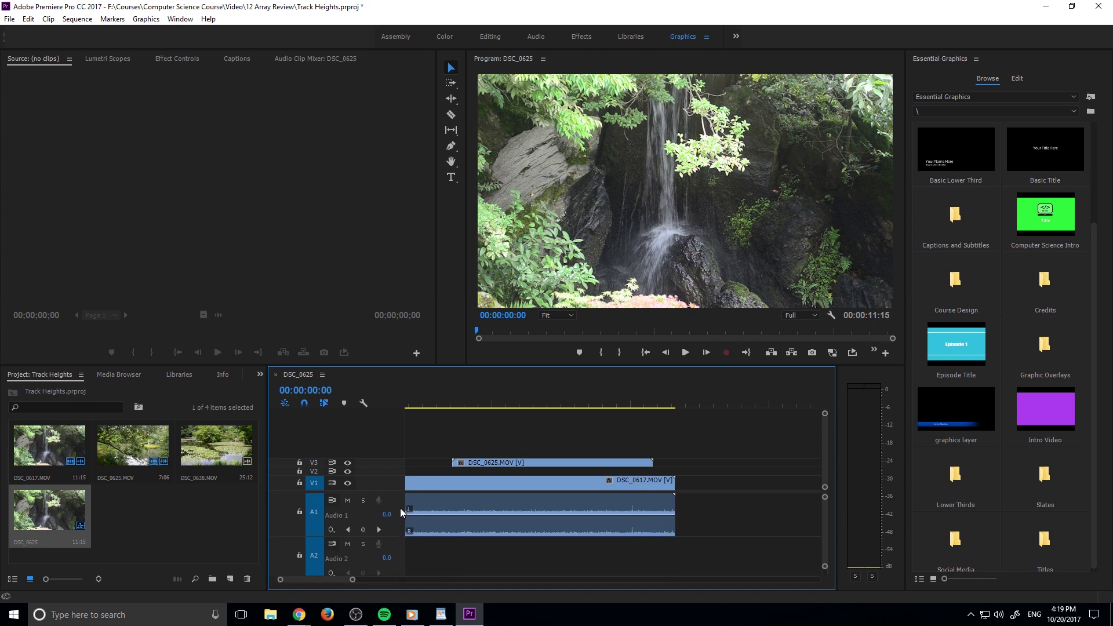
{"action": "double_click", "coordinate": [400, 503]}
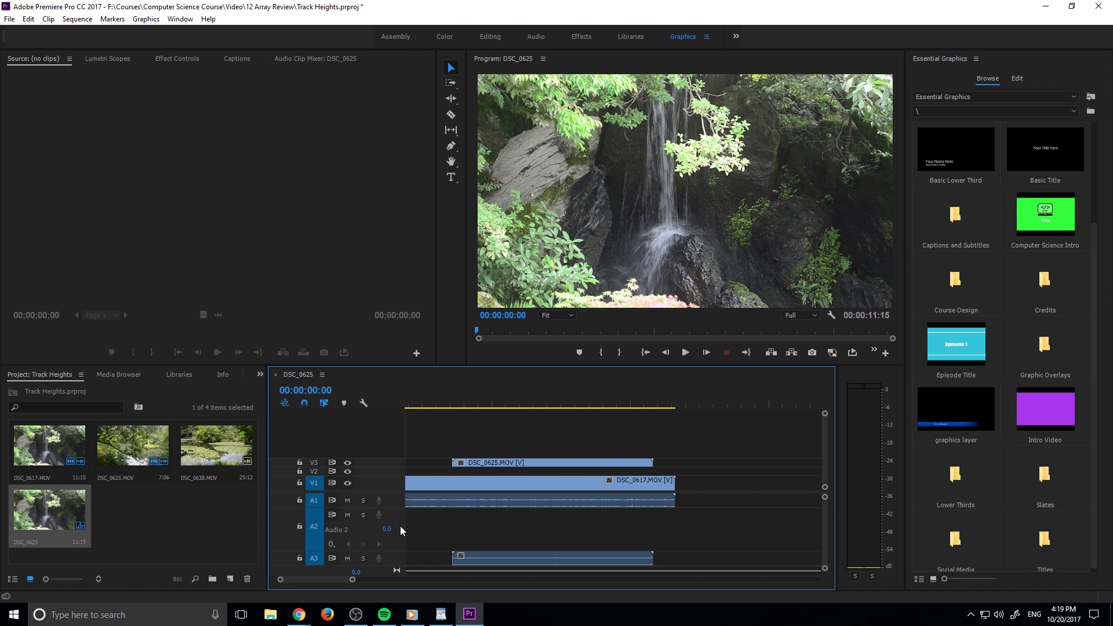
{"action": "double_click", "coordinate": [399, 519]}
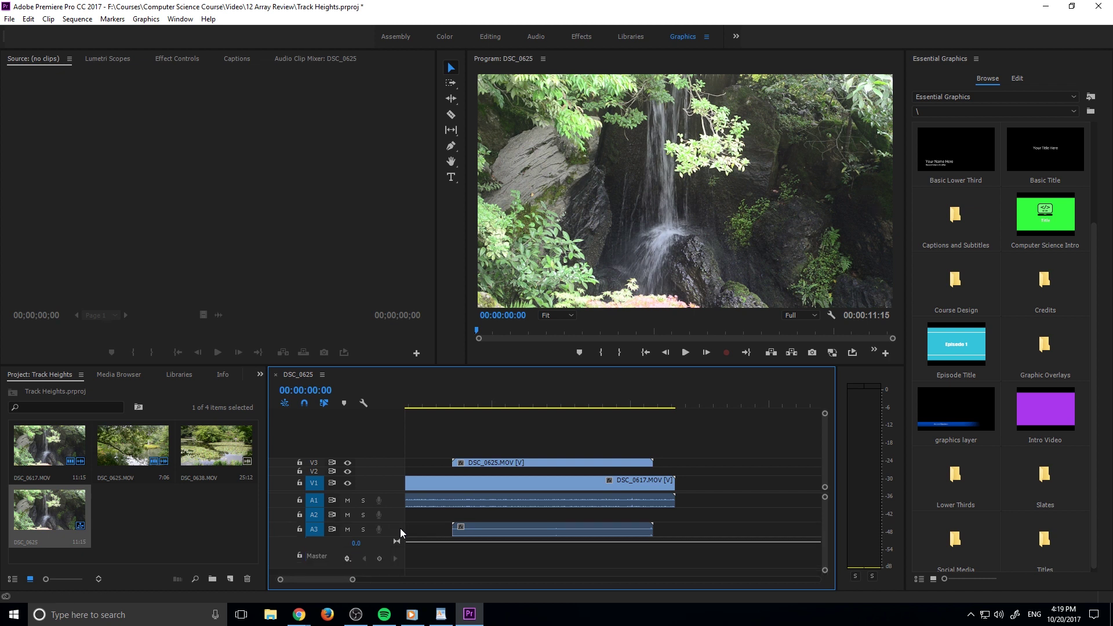
Step: Expand and collapse A3, then A1, leaving every track at compact height
{"action": "double_click", "coordinate": [396, 528]}
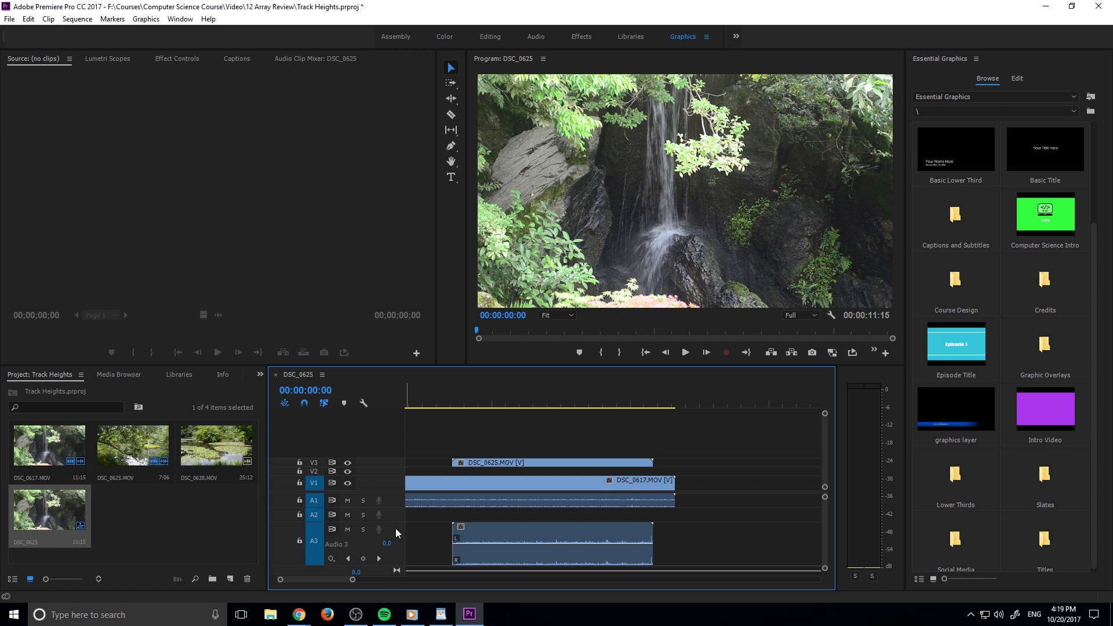
{"action": "double_click", "coordinate": [396, 531]}
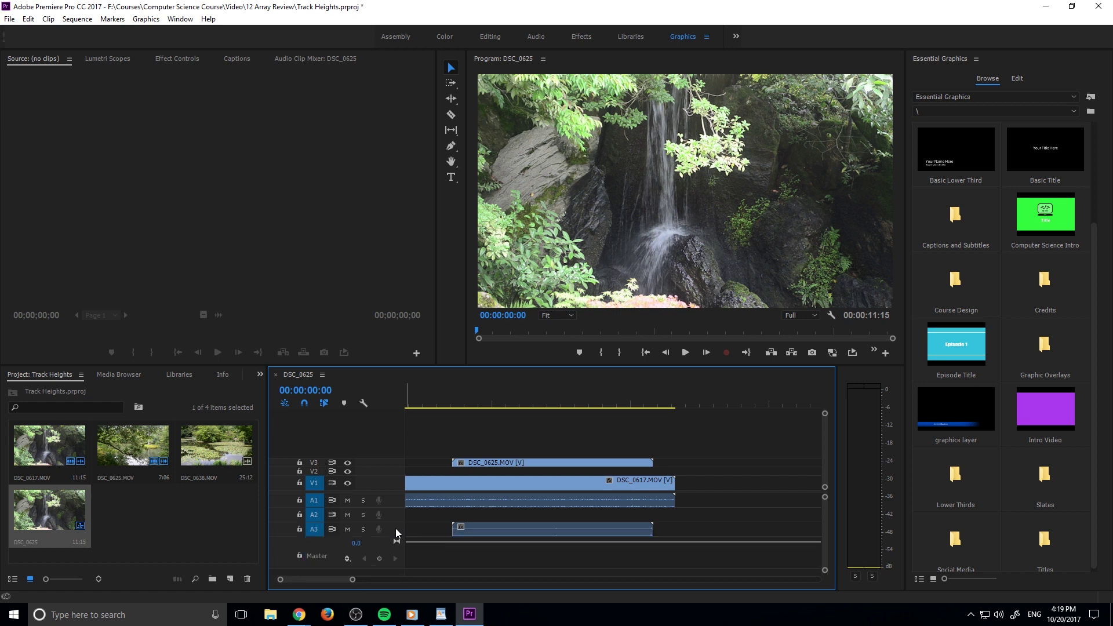
{"action": "double_click", "coordinate": [396, 502]}
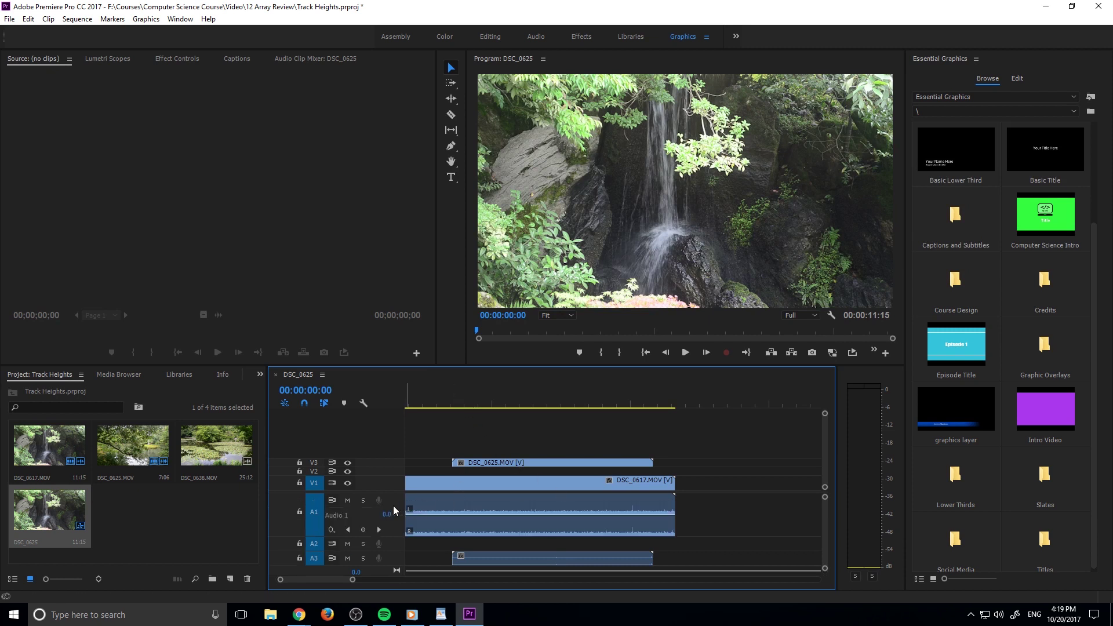
{"action": "double_click", "coordinate": [398, 508]}
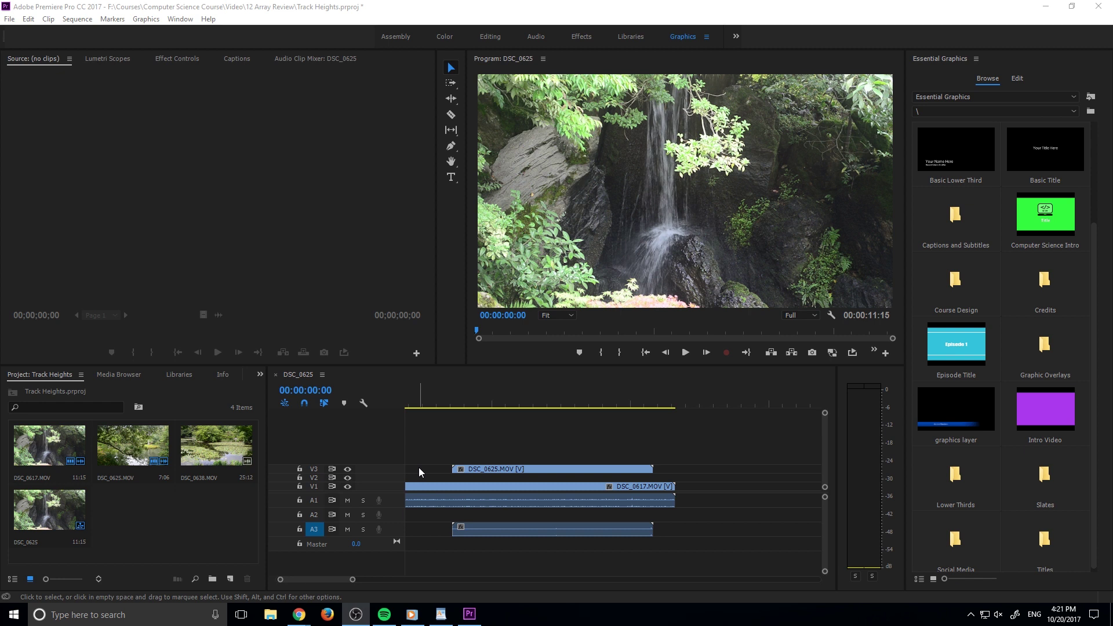
Step: Grow and shrink the video tracks with Ctrl+= and Ctrl+-, ending slightly taller
{"action": "left_click", "coordinate": [429, 433]}
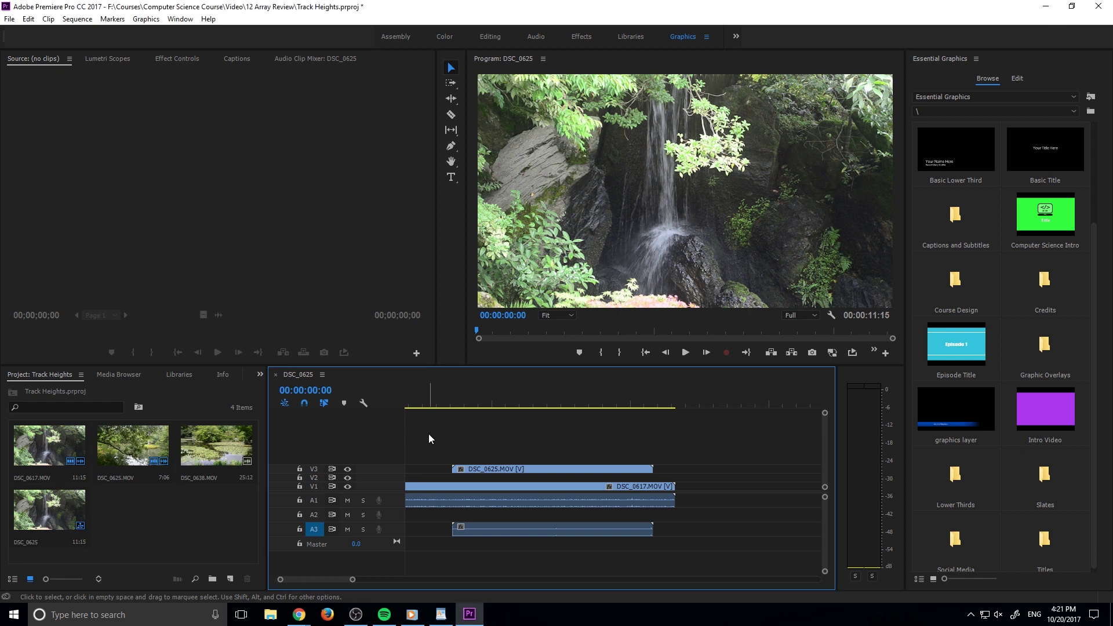
{"action": "key", "text": "ctrl+equal"}
{"action": "key", "text": "ctrl+equal"}
{"action": "key", "text": "ctrl+equal"}
{"action": "key", "text": "ctrl+equal"}
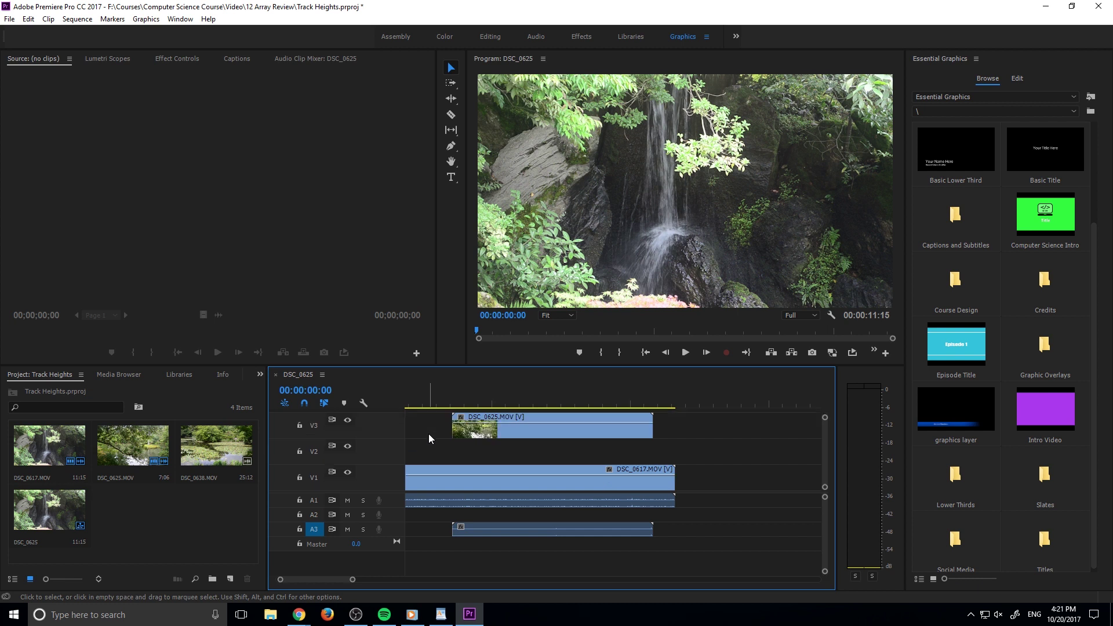
{"action": "key", "text": "ctrl+minus"}
{"action": "key", "text": "ctrl+minus"}
{"action": "key", "text": "ctrl+minus"}
{"action": "key", "text": "ctrl+equal"}
{"action": "key", "text": "ctrl+minus"}
{"action": "key", "text": "ctrl+equal"}
{"action": "key", "text": "ctrl+equal"}
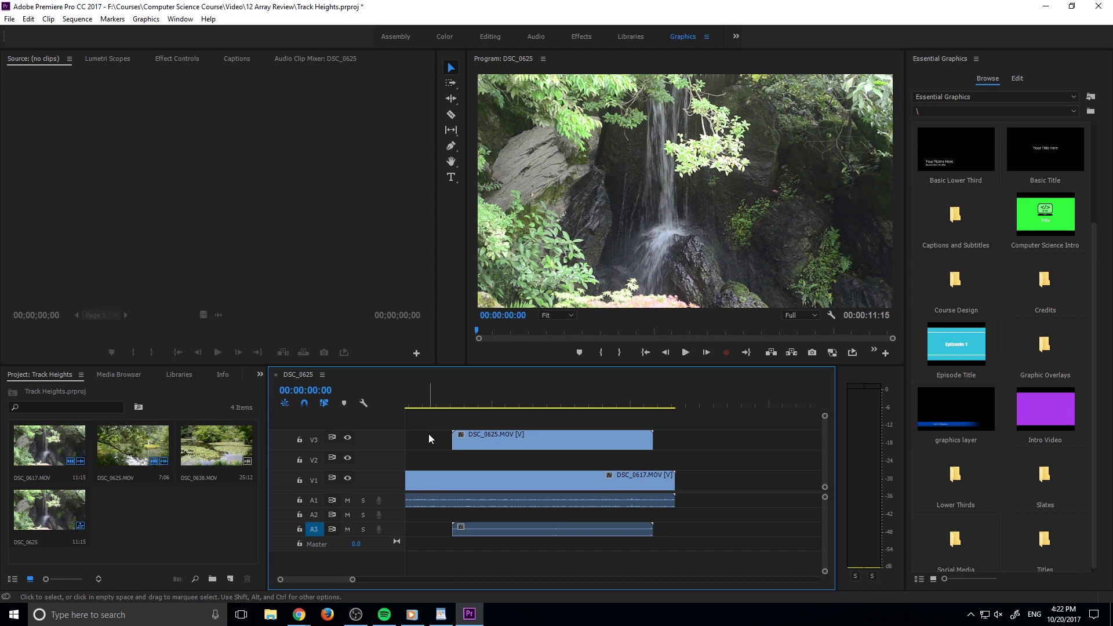
Step: Resize the audio tracks with Alt+= and Alt+-, then shrink video tracks to minimal rows
{"action": "key", "text": "alt+equal"}
{"action": "key", "text": "alt+minus"}
{"action": "key", "text": "alt+minus"}
{"action": "key", "text": "alt+equal"}
{"action": "key", "text": "alt+equal"}
{"action": "key", "text": "alt+minus"}
{"action": "key", "text": "alt+minus"}
{"action": "key", "text": "alt+minus"}
{"action": "key", "text": "alt+equal"}
{"action": "key", "text": "alt+equal"}
{"action": "key", "text": "ctrl+equal"}
{"action": "key", "text": "alt+minus"}
{"action": "key", "text": "alt+minus"}
{"action": "key", "text": "alt+equal"}
{"action": "key", "text": "ctrl+equal"}
{"action": "key", "text": "alt+equal"}
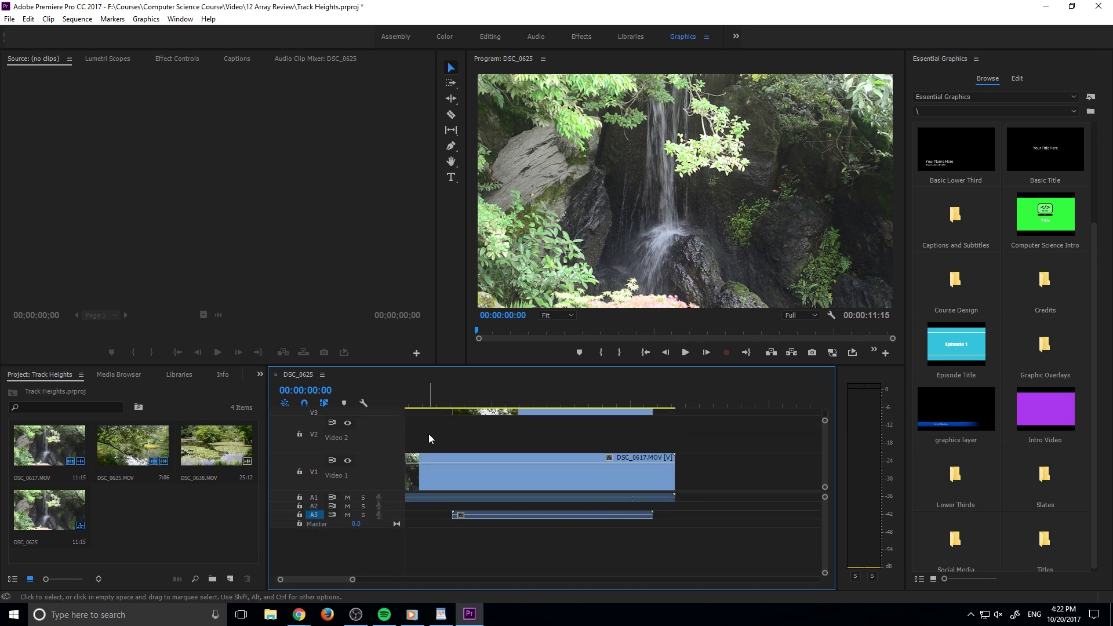
{"action": "key", "text": "alt+minus"}
{"action": "key", "text": "ctrl+minus"}
{"action": "key", "text": "ctrl+minus"}
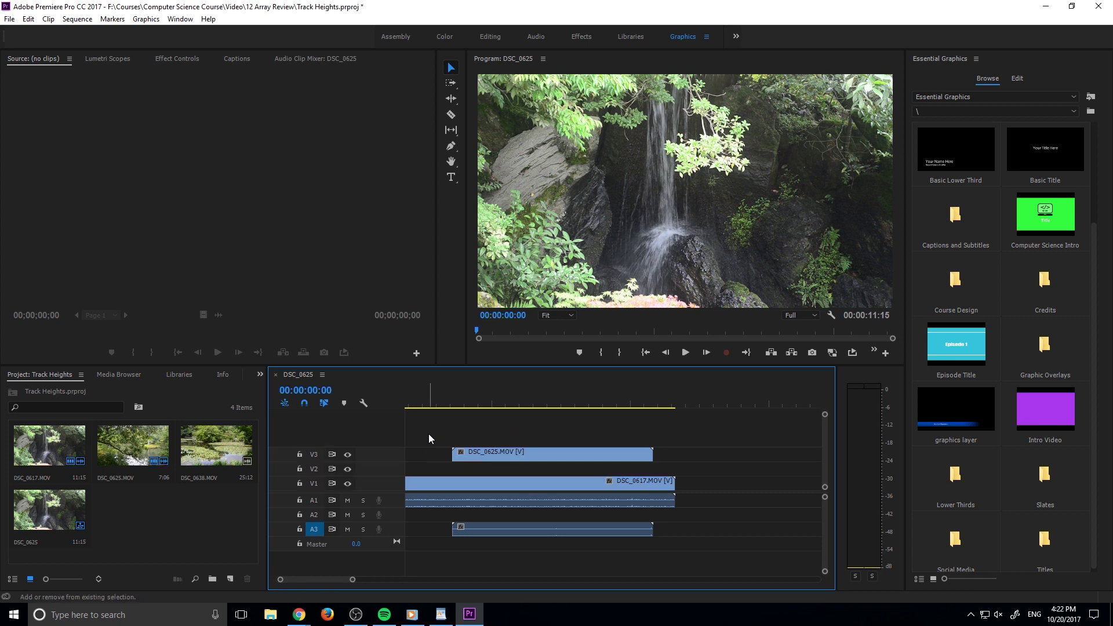
Step: Expand and collapse all tracks at once with Shift+= and Shift+-
{"action": "key", "text": "shift+equal"}
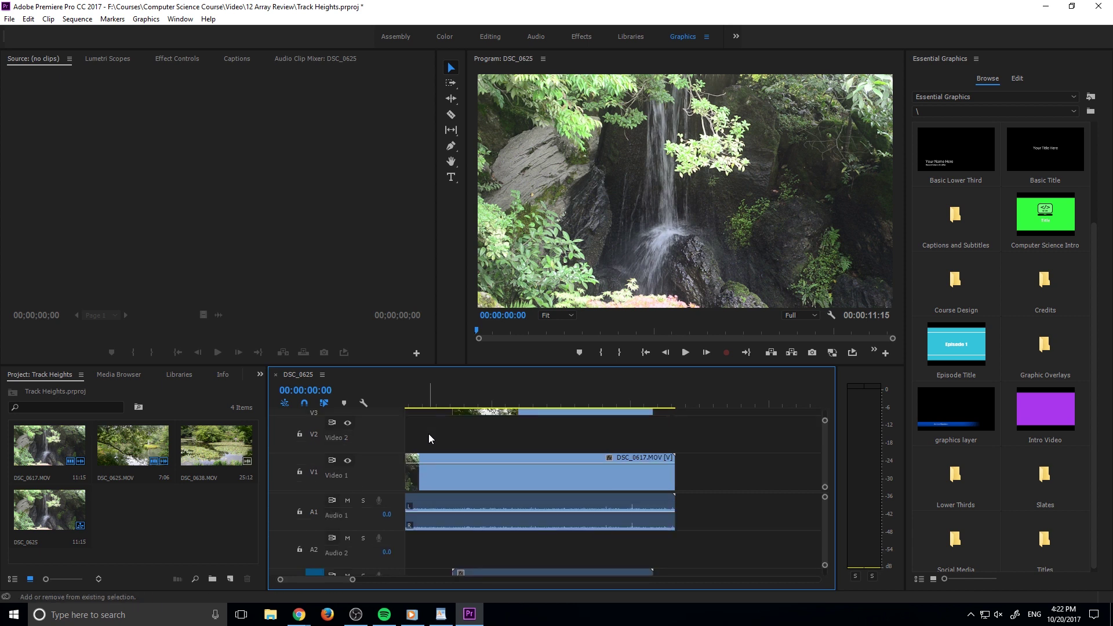
{"action": "key", "text": "shift+minus"}
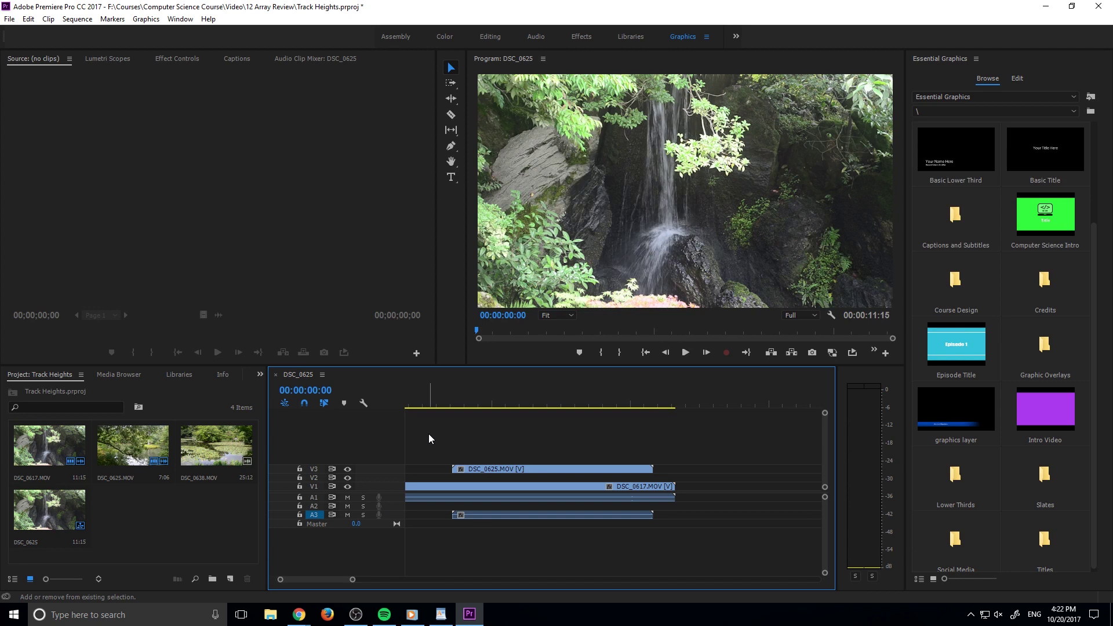
{"action": "key", "text": "shift+equal"}
{"action": "key", "text": "shift+minus"}
Step: Adjust video and audio heights once more, then expand and collapse A1 to compact height
{"action": "key", "text": "ctrl+equal"}
{"action": "key", "text": "ctrl+equal"}
{"action": "key", "text": "ctrl+minus"}
{"action": "key", "text": "alt+equal"}
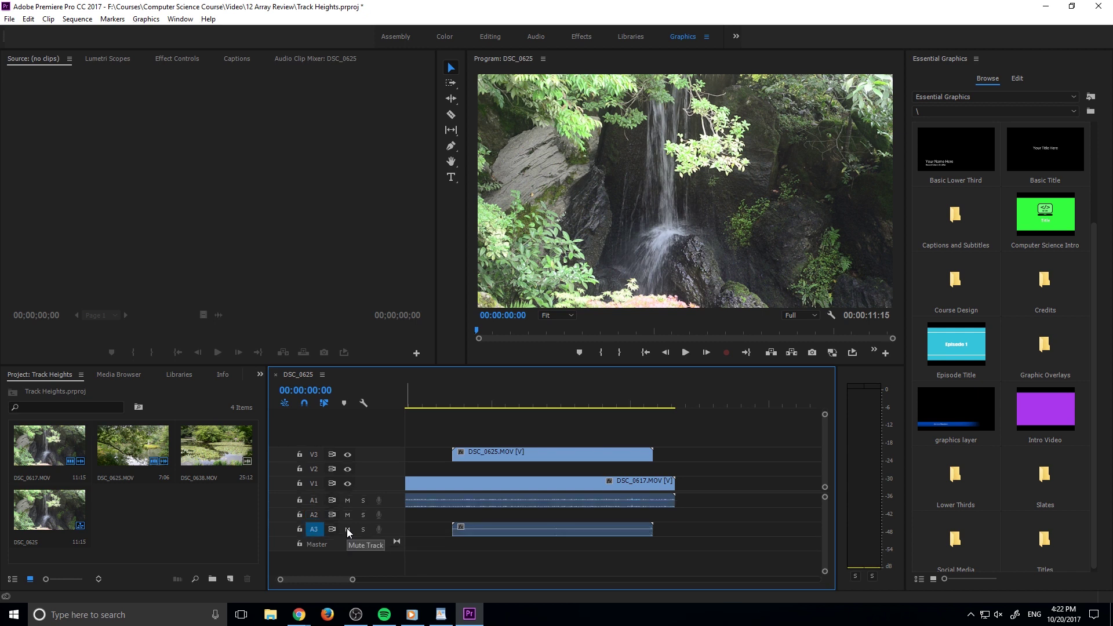
{"action": "double_click", "coordinate": [279, 502]}
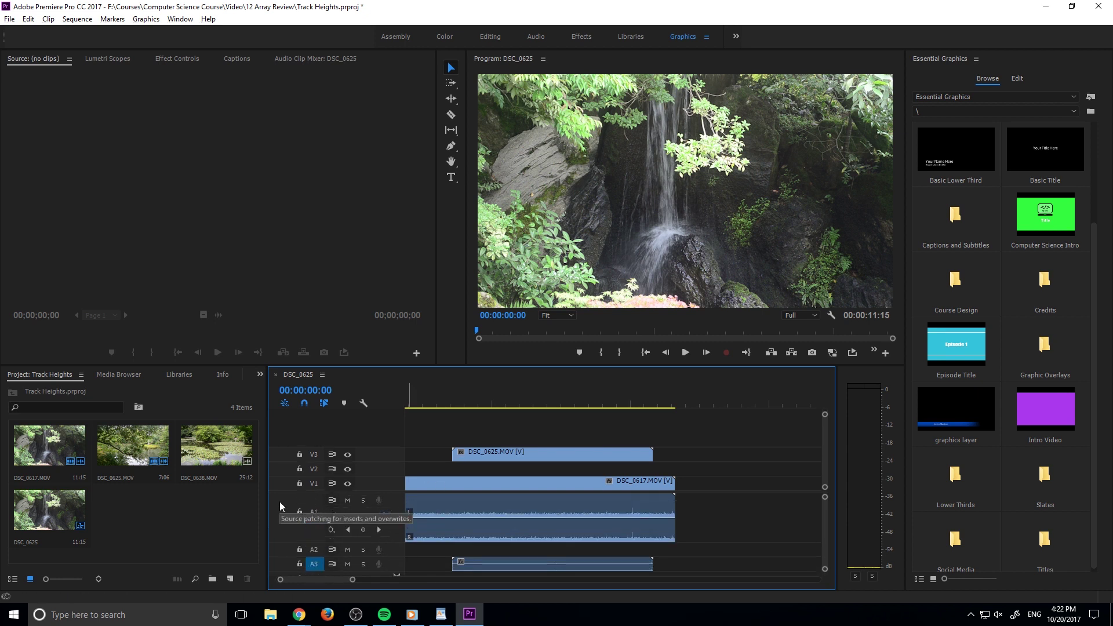
{"action": "double_click", "coordinate": [398, 502]}
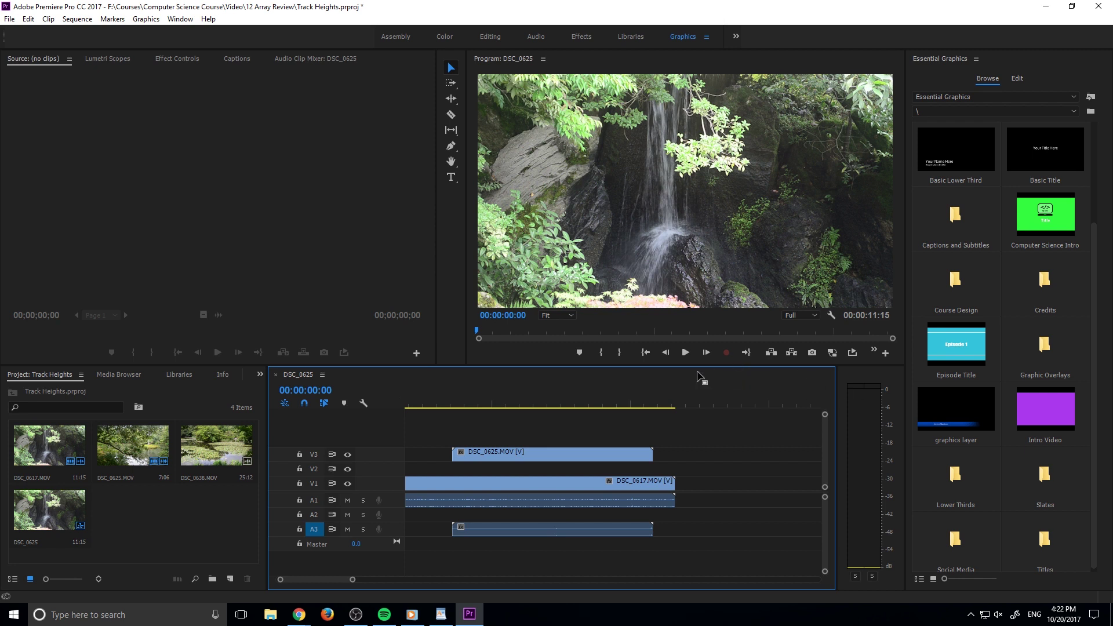
Step: Move the DSC_0625 timeline into the Source panel group, then dock it beside Audio Meters below
{"action": "left_click_drag", "start_coordinate": [362, 384], "coordinate": [394, 307]}
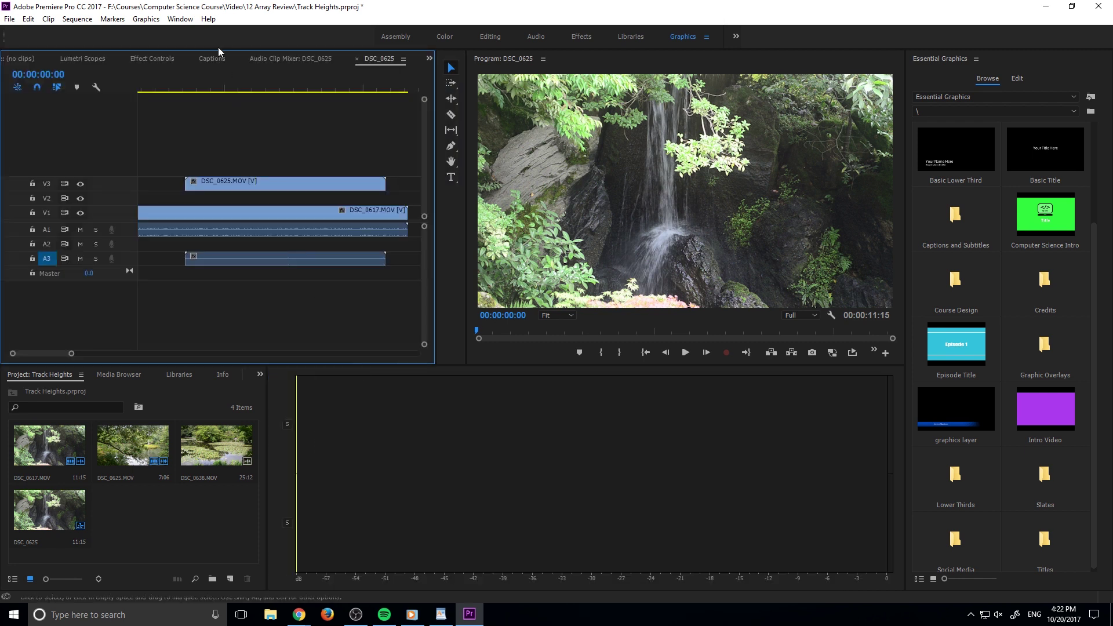
{"action": "left_click", "coordinate": [357, 59]}
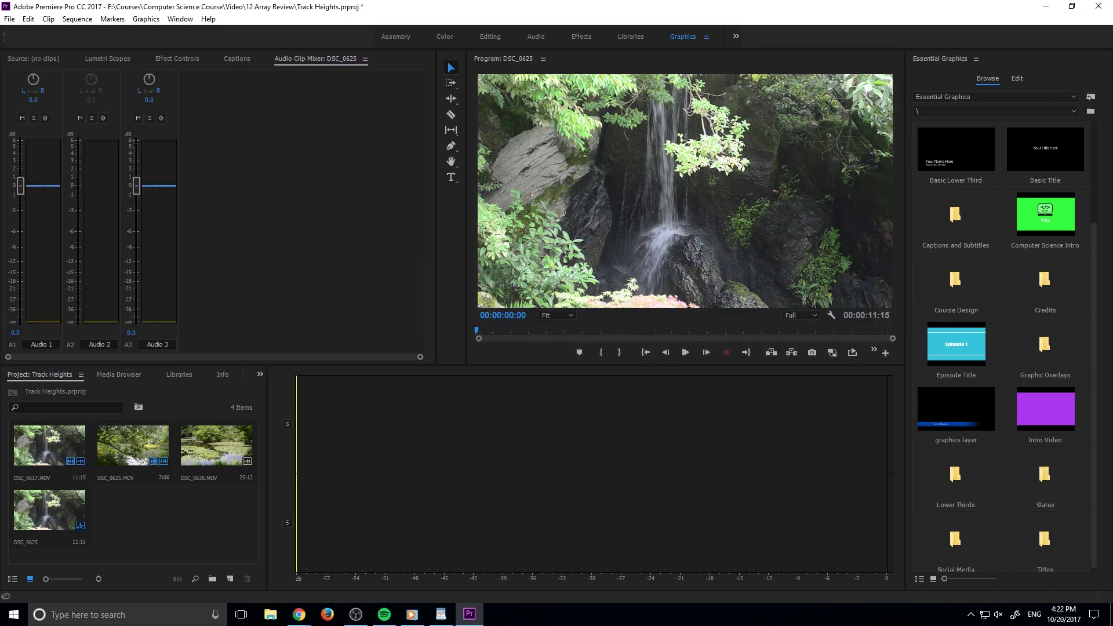
{"action": "left_click_drag", "start_coordinate": [357, 59], "coordinate": [544, 332]}
{"action": "left_click_drag", "start_coordinate": [308, 335], "coordinate": [475, 409]}
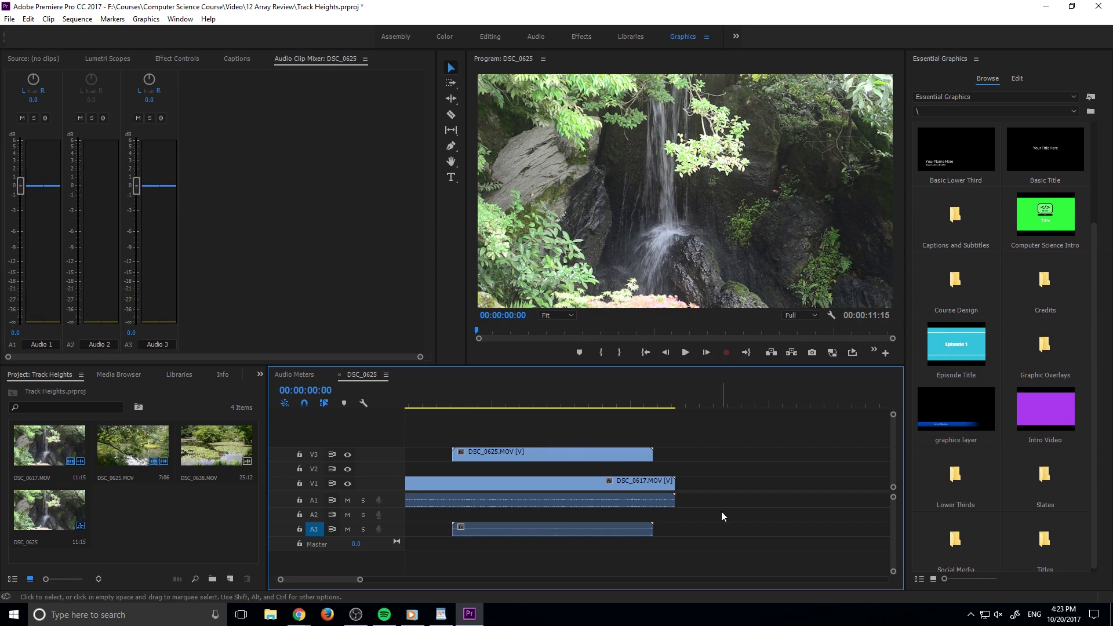